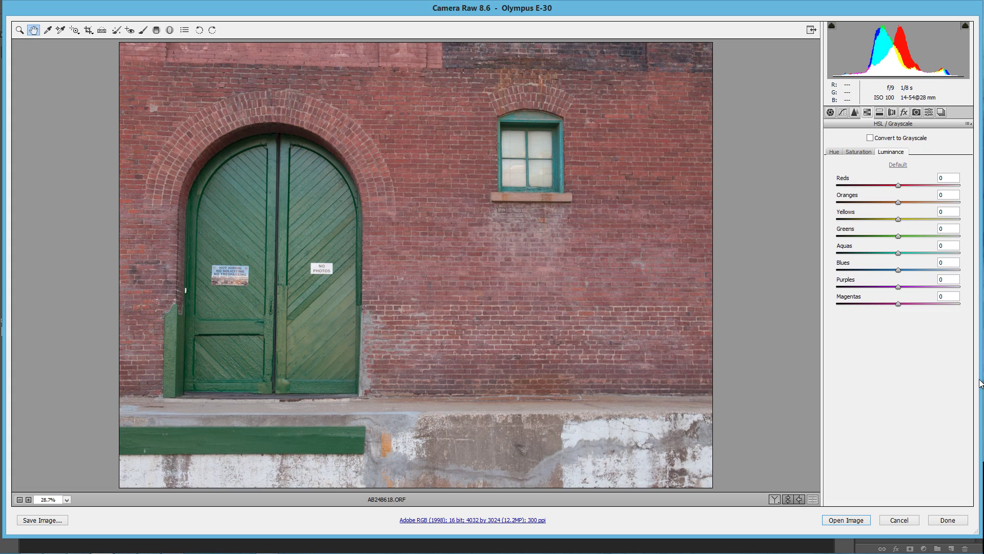
- Toggle the preview to compare the finished edit with the original photo
{"action": "key", "text": "p"}
{"action": "key", "text": "p"}
{"action": "key", "text": "p"}
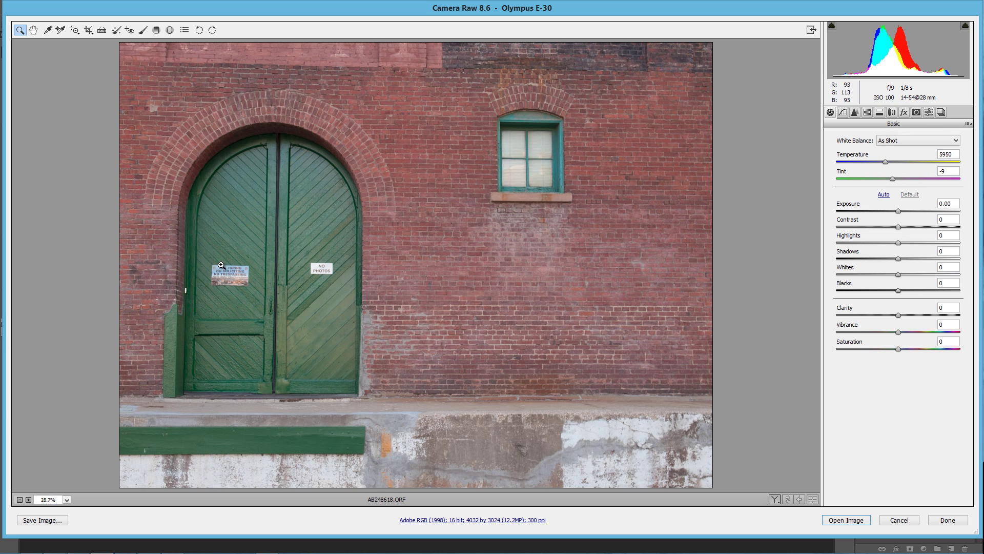
- Heal the NOT HIRING sign off the left green door using a matching plank-texture source
{"action": "left_click_drag", "start_coordinate": [243, 280], "coordinate": [256, 292]}
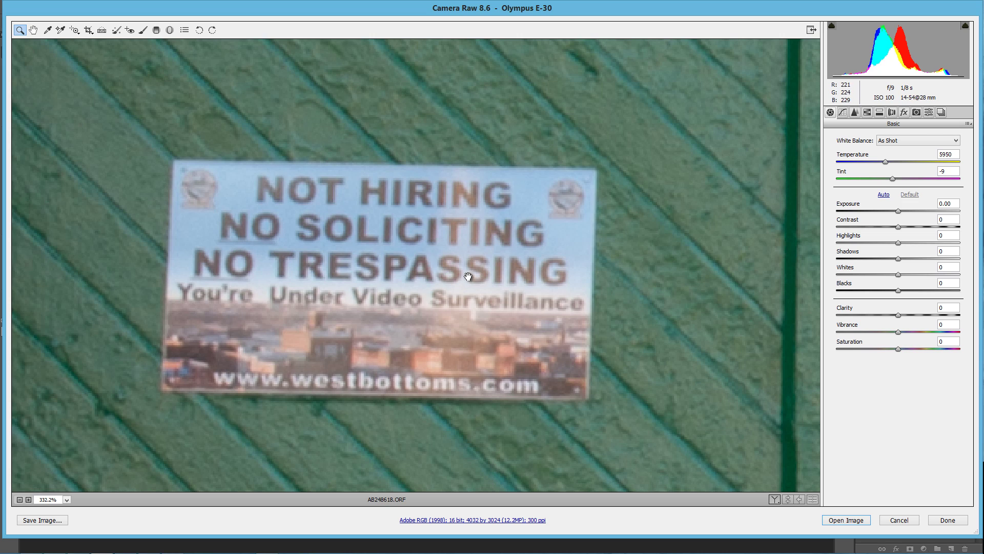
{"action": "right_click", "coordinate": [531, 329]}
{"action": "left_click", "coordinate": [546, 382]}
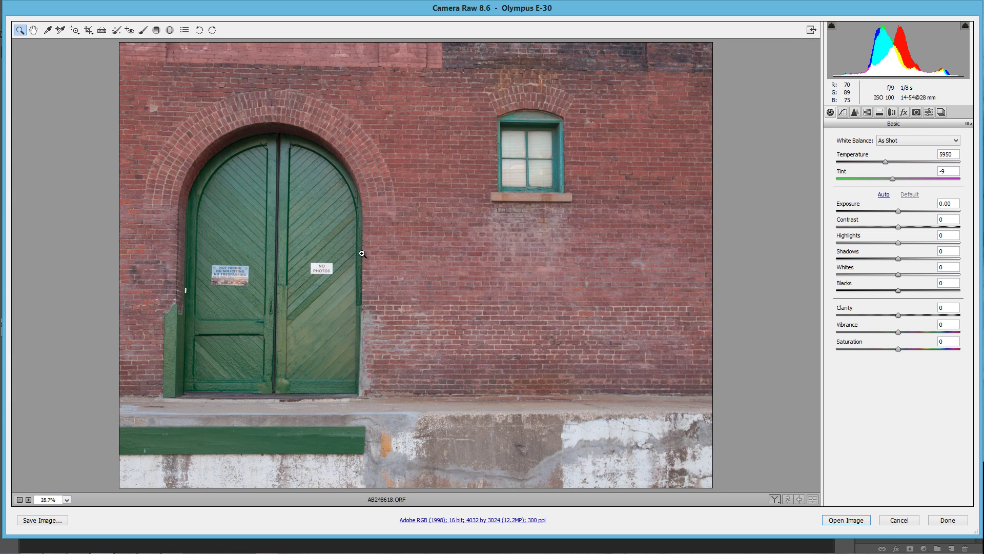
{"action": "left_click", "coordinate": [117, 30]}
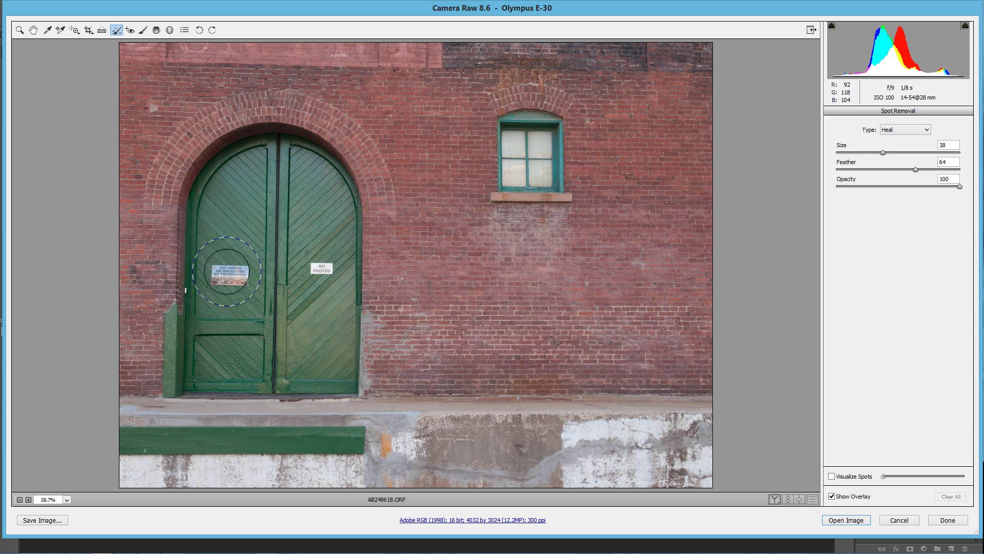
{"action": "left_click", "coordinate": [230, 277]}
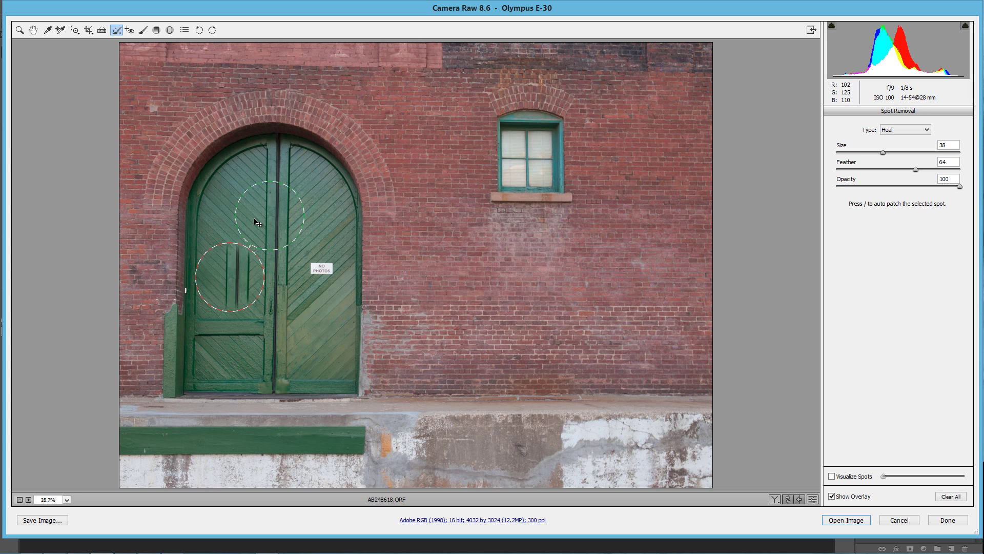
{"action": "left_click_drag", "start_coordinate": [224, 219], "coordinate": [224, 208]}
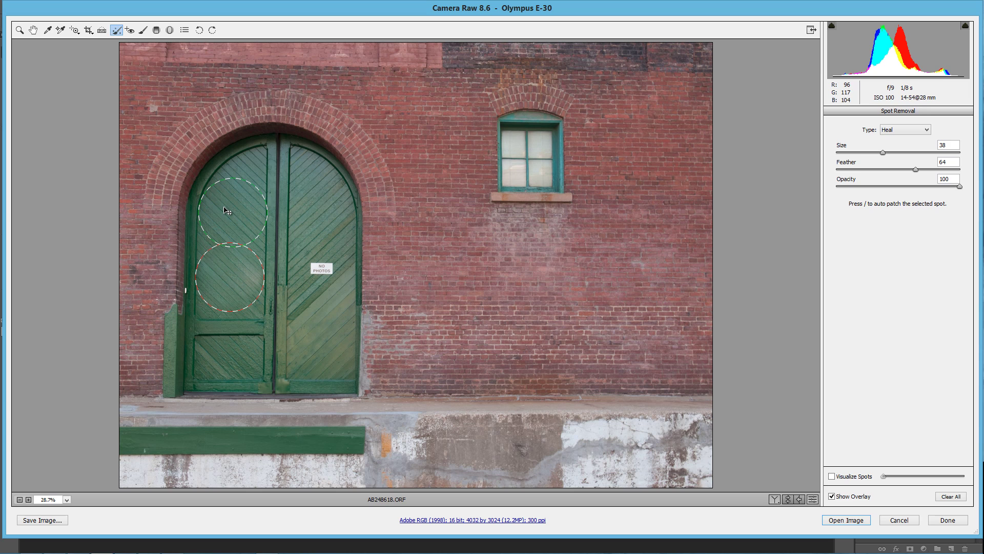
{"action": "left_click_drag", "start_coordinate": [226, 206], "coordinate": [230, 208]}
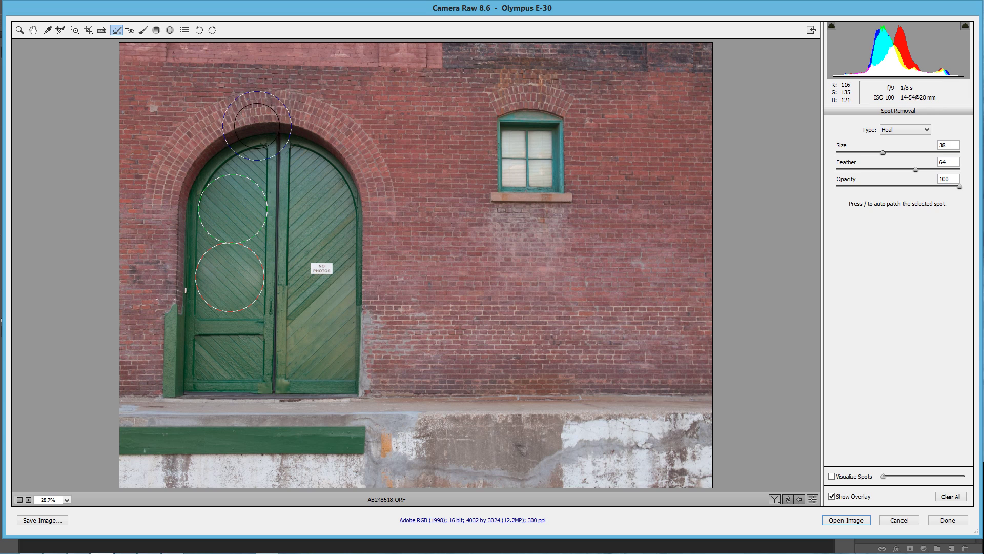
{"action": "left_click", "coordinate": [33, 30]}
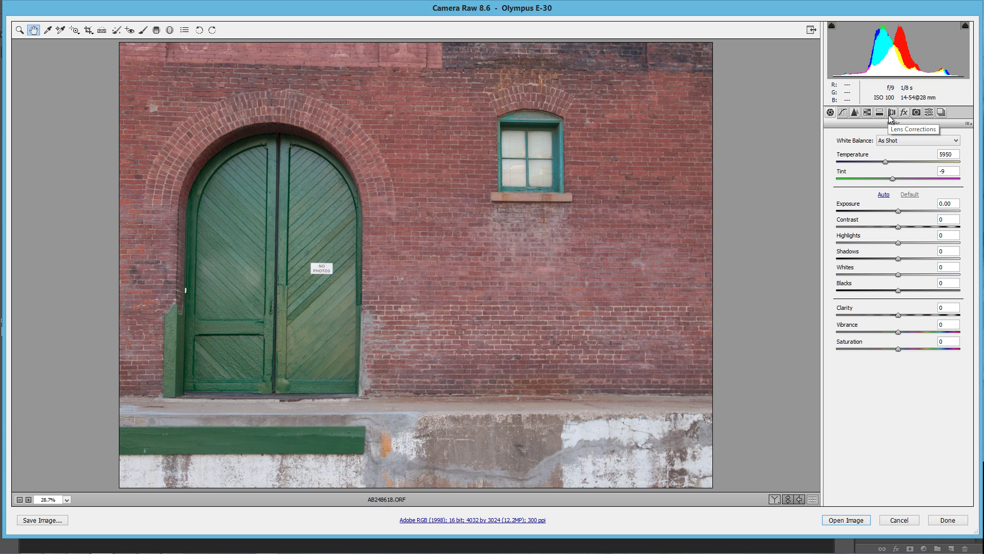
- Apply Upright Auto in Lens Corrections > Manual to straighten the wall's perspective
{"action": "left_click", "coordinate": [893, 114]}
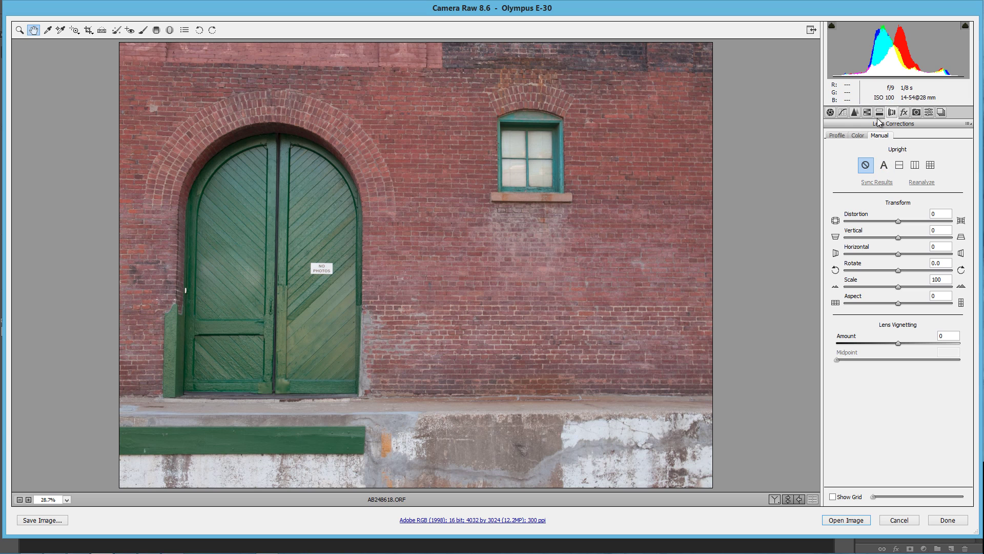
{"action": "left_click", "coordinate": [837, 135]}
{"action": "left_click", "coordinate": [858, 135]}
{"action": "left_click", "coordinate": [880, 136]}
{"action": "left_click", "coordinate": [883, 165]}
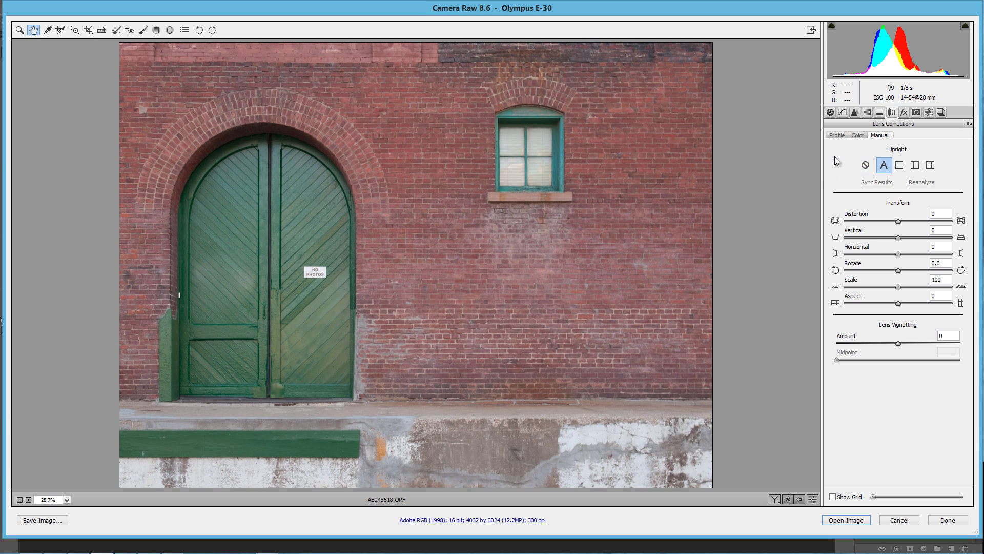
{"action": "left_click", "coordinate": [828, 113]}
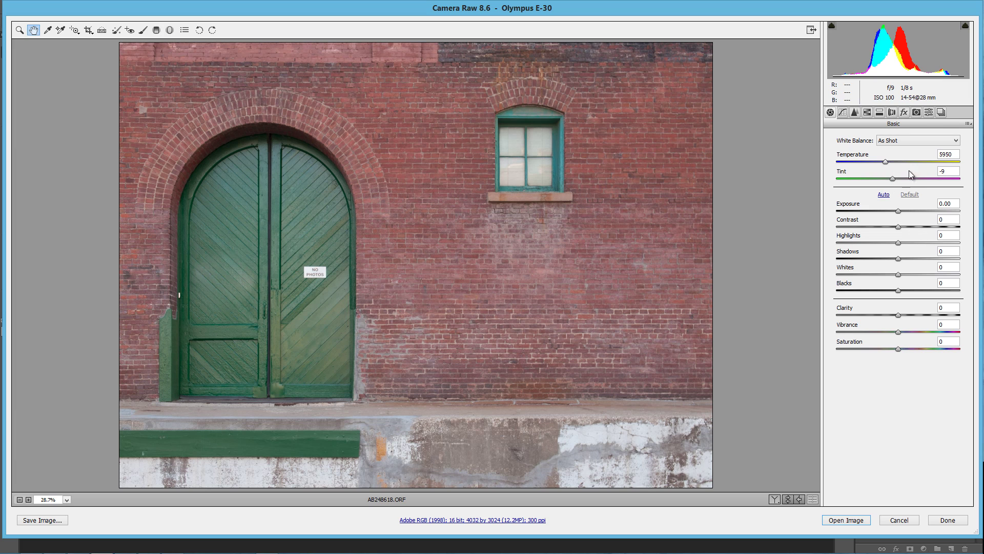
- Warm the Temperature to 6400 and settle Exposure at +0.15
{"action": "left_click_drag", "start_coordinate": [885, 161], "coordinate": [893, 161]}
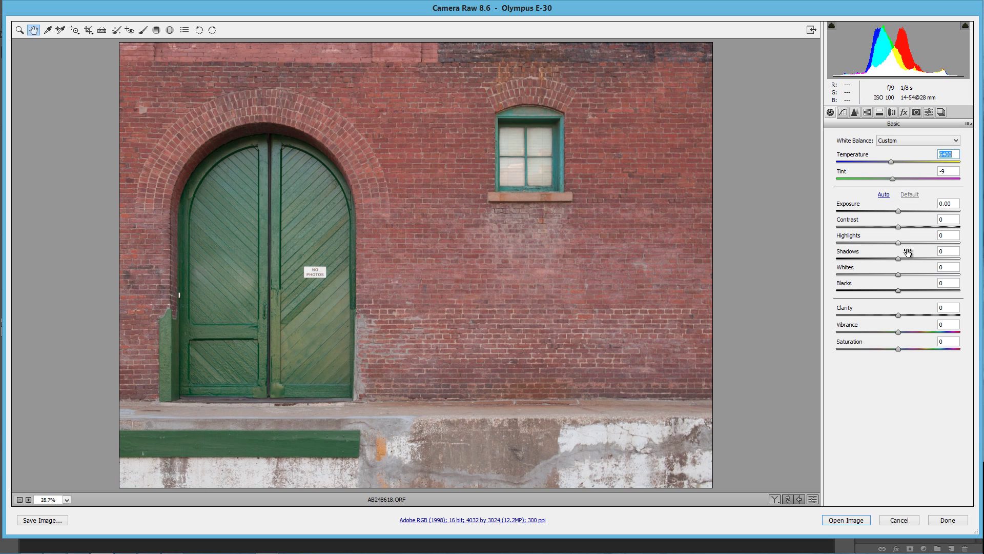
{"action": "left_click", "coordinate": [904, 212]}
{"action": "type", "text": "-0.4"}
{"action": "key", "text": "Return"}
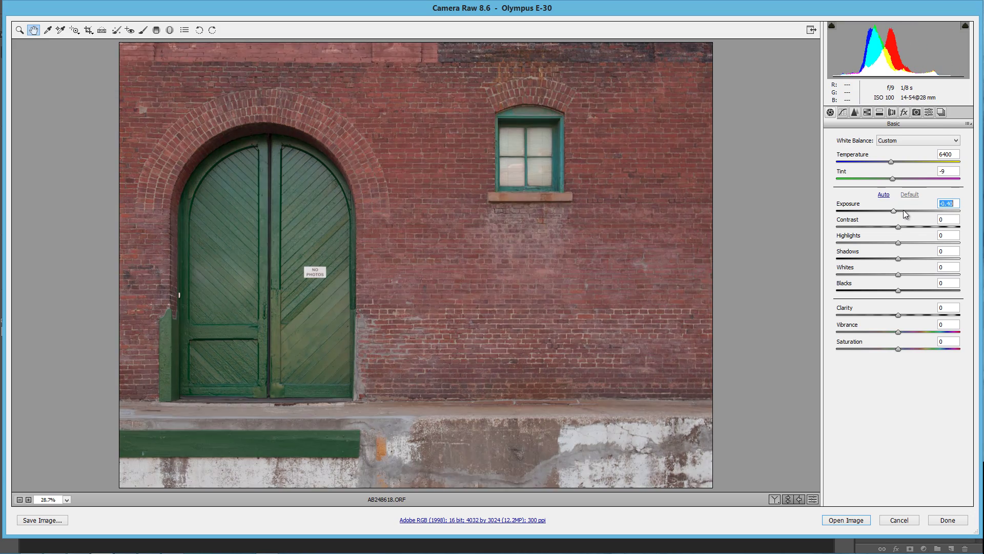
{"action": "type", "text": "0.25"}
{"action": "key", "text": "Return"}
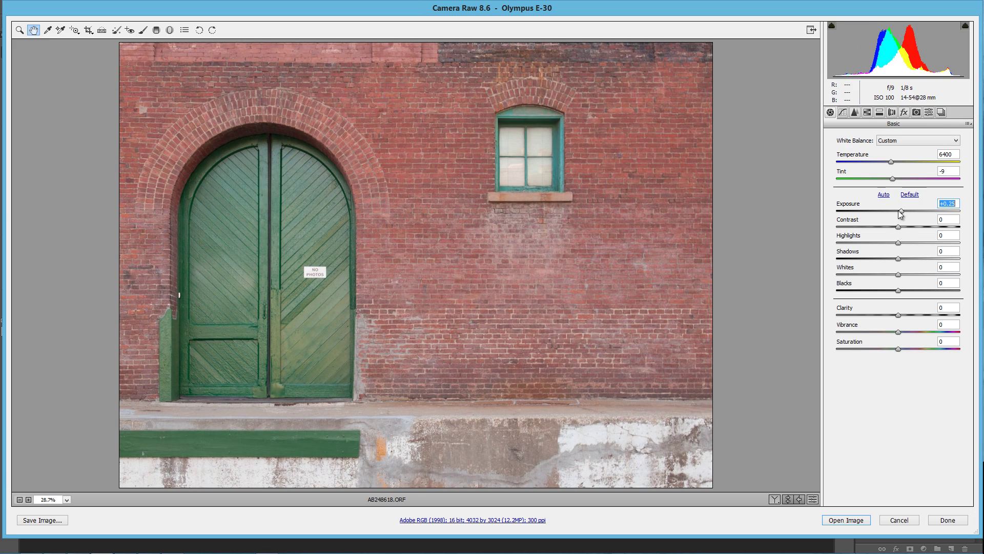
{"action": "left_click_drag", "start_coordinate": [901, 214], "coordinate": [898, 213]}
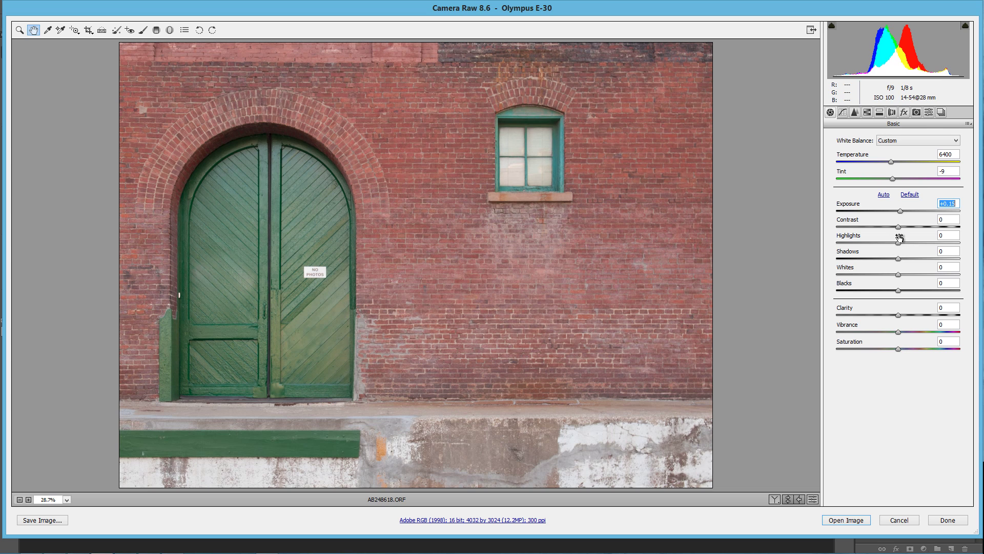
- Set Contrast +28, Highlights -100, Shadows +100, Clarity +55, Vibrance +15, and compare before/after
{"action": "left_click_drag", "start_coordinate": [899, 226], "coordinate": [822, 241]}
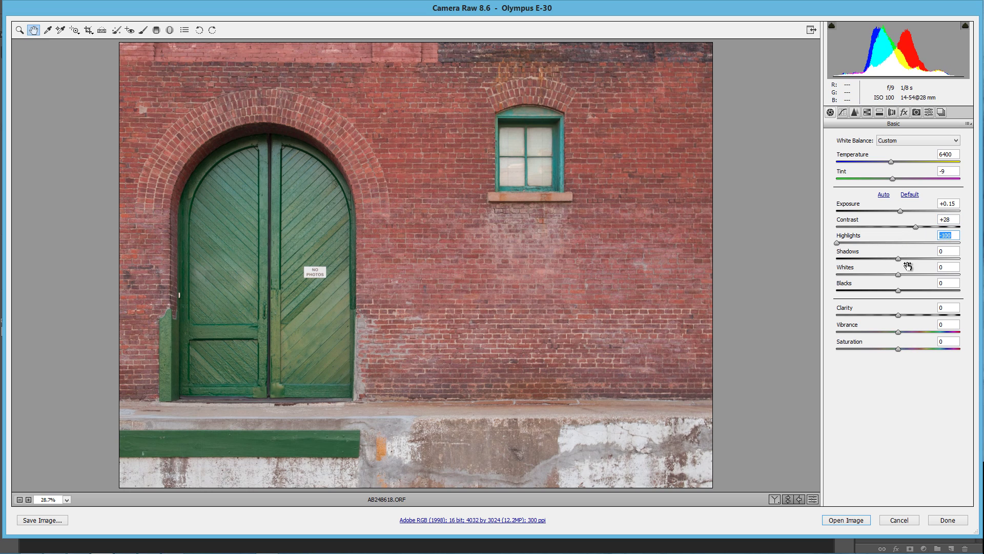
{"action": "left_click_drag", "start_coordinate": [899, 258], "coordinate": [975, 256]}
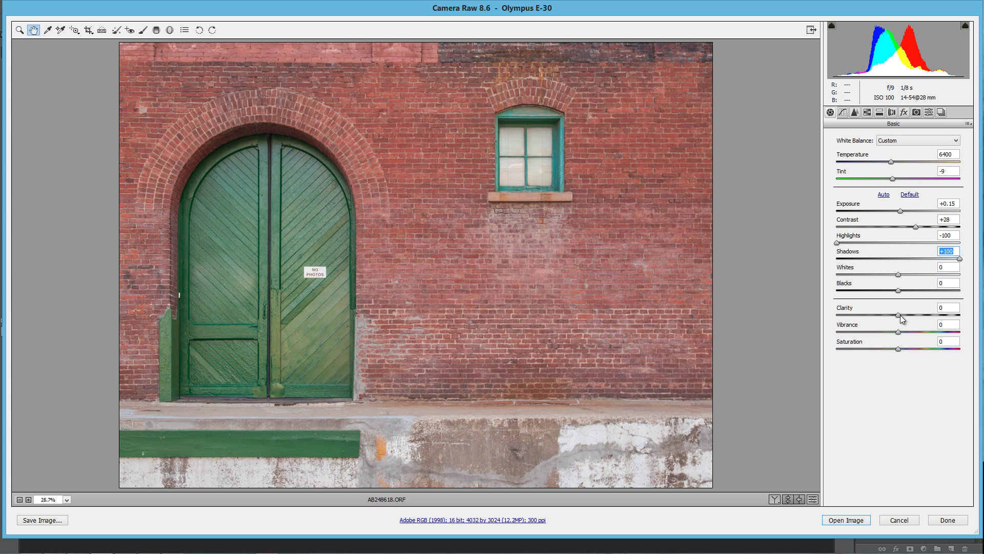
{"action": "left_click_drag", "start_coordinate": [900, 315], "coordinate": [931, 321]}
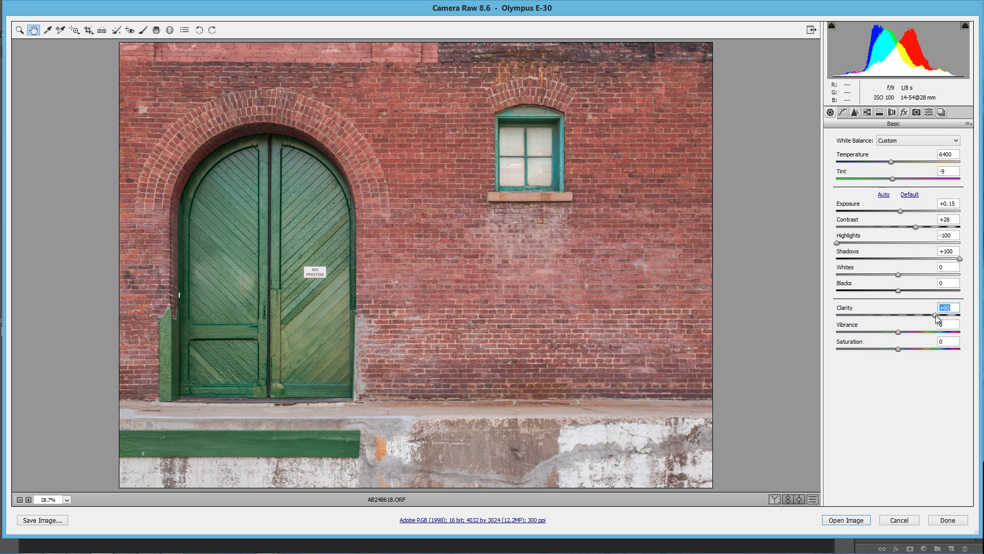
{"action": "left_click_drag", "start_coordinate": [931, 315], "coordinate": [932, 316]}
{"action": "left_click_drag", "start_coordinate": [900, 332], "coordinate": [907, 334]}
{"action": "left_click", "coordinate": [812, 499]}
{"action": "left_click", "coordinate": [813, 499]}
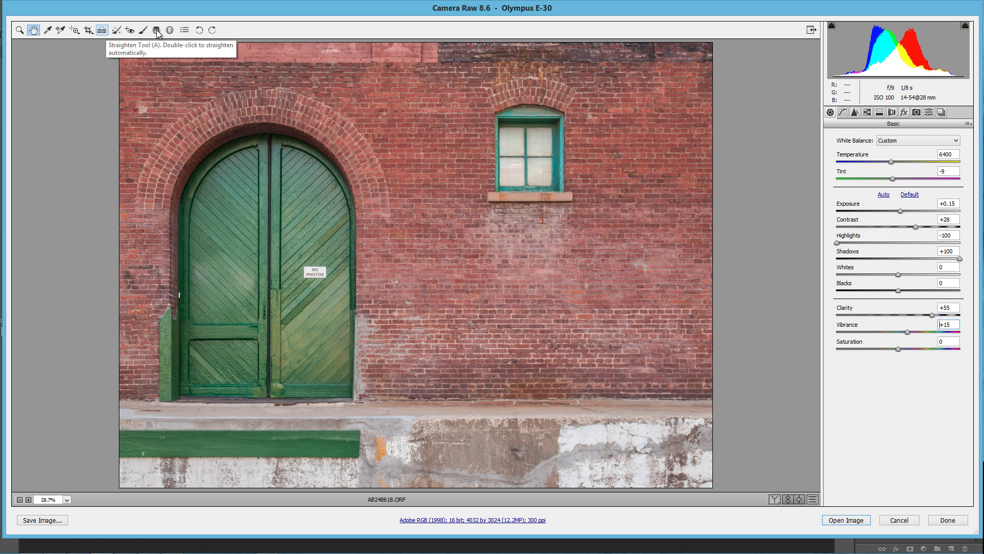
- Set up the Adjustment Brush with Clarity +25 and Auto Mask, choosing the overlay colour
{"action": "left_click", "coordinate": [144, 31]}
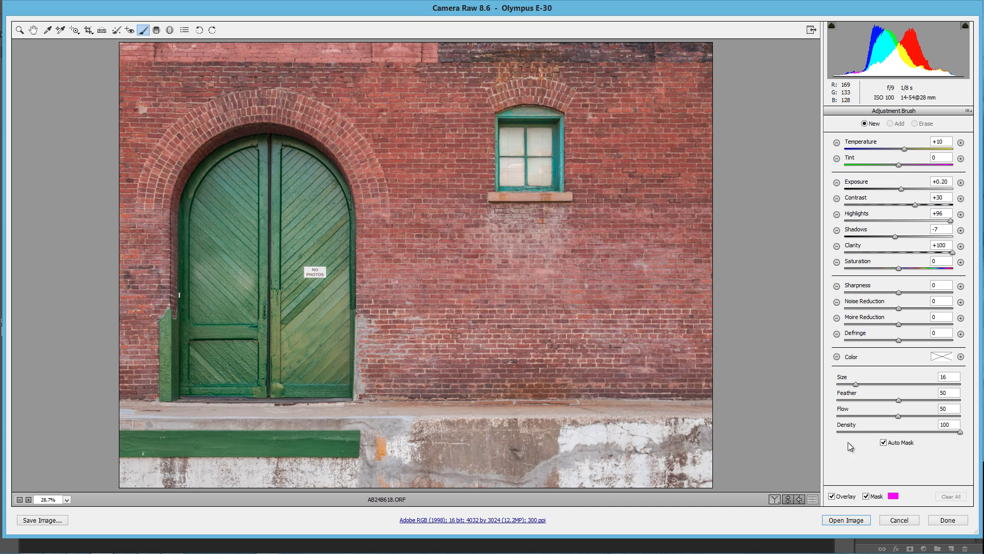
{"action": "left_click", "coordinate": [961, 246]}
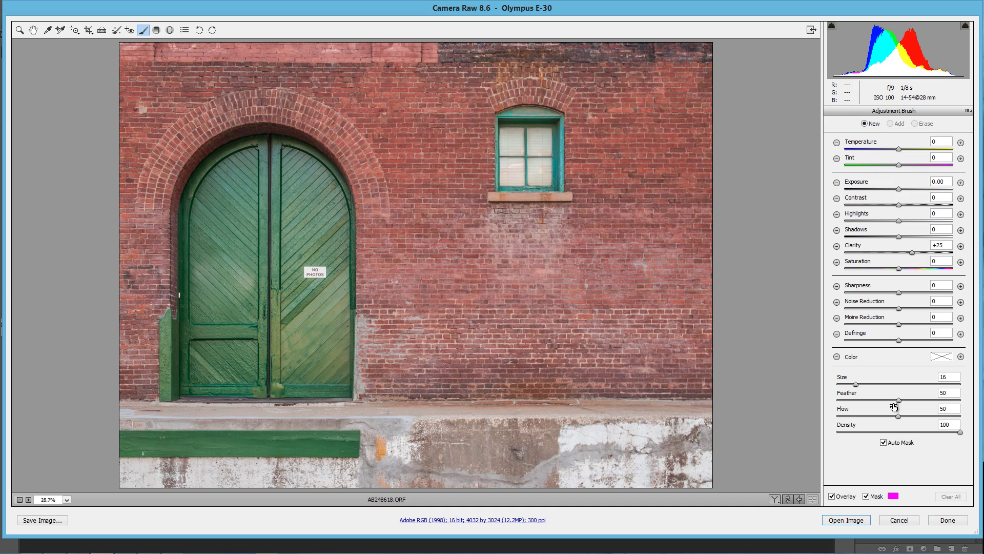
{"action": "left_click", "coordinate": [886, 445]}
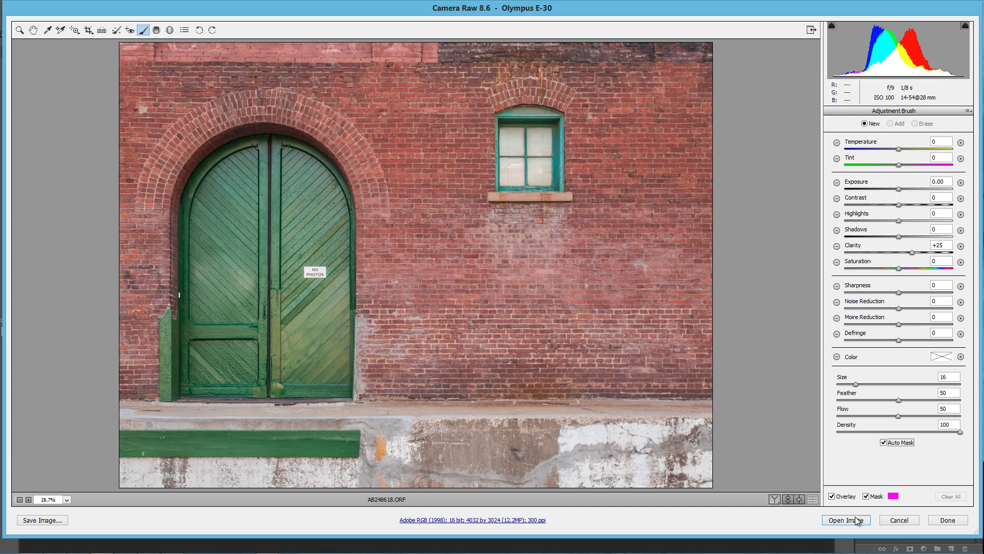
{"action": "left_click", "coordinate": [894, 497]}
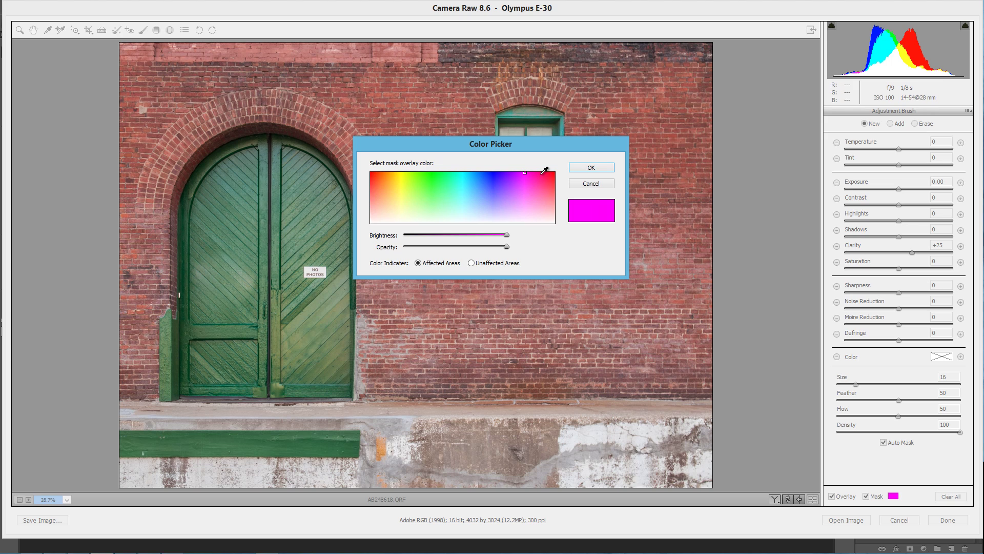
- Keep the magenta overlay and paint the clarity brush along the foundation
{"action": "left_click", "coordinate": [591, 168]}
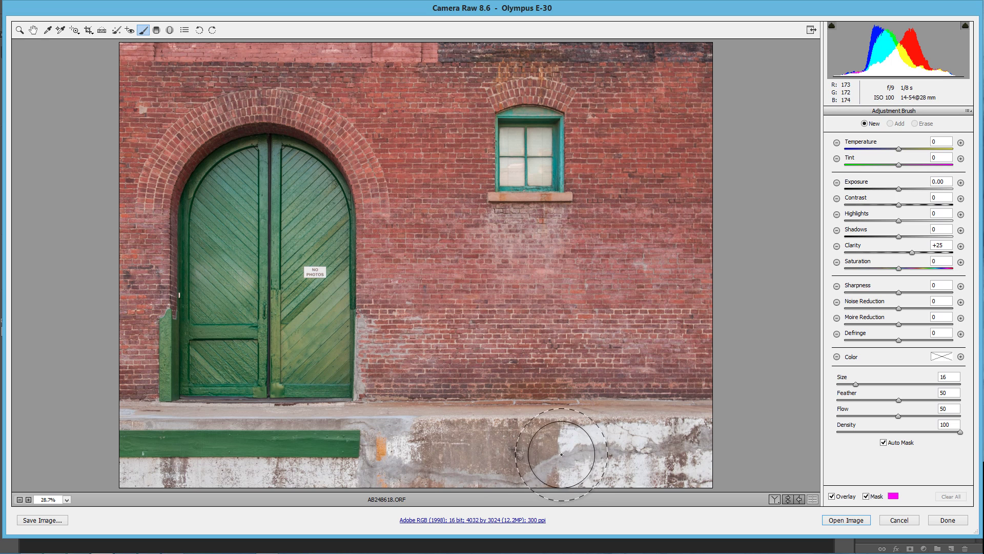
{"action": "mouse_move", "coordinate": [669, 462]}
{"action": "left_mouse_down"}
{"action": "mouse_move", "coordinate": [698, 462]}
{"action": "mouse_move", "coordinate": [695, 451]}
{"action": "left_mouse_up"}
{"action": "mouse_move", "coordinate": [623, 461]}
{"action": "left_mouse_down"}
{"action": "mouse_move", "coordinate": [423, 461]}
{"action": "mouse_move", "coordinate": [453, 481]}
{"action": "left_mouse_up"}
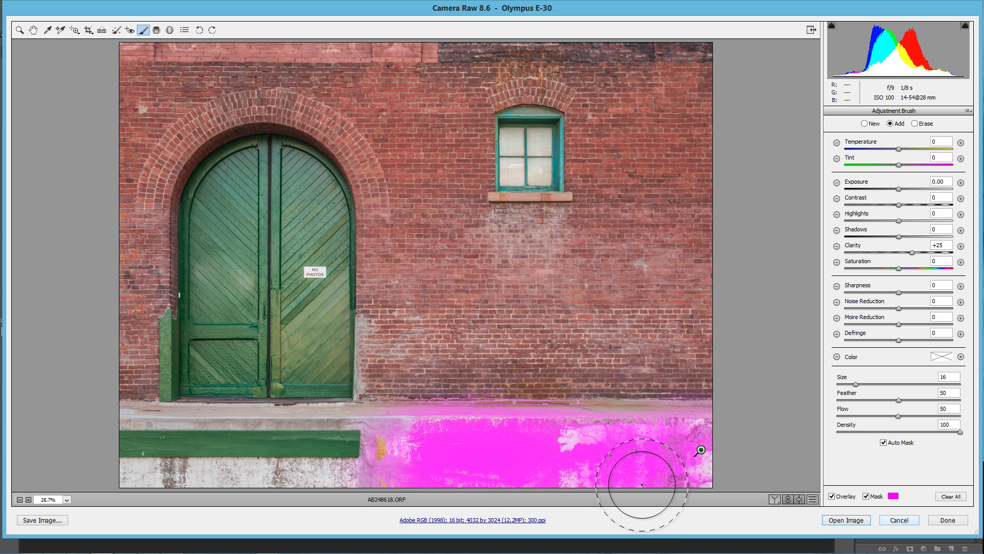
- Try red and green mask overlay colours, then return to magenta
{"action": "left_click", "coordinate": [893, 498]}
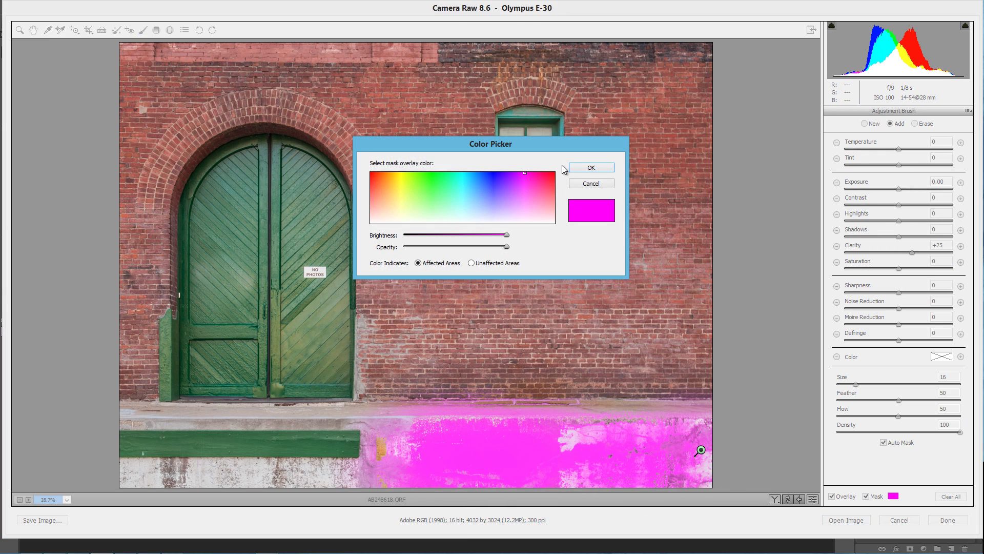
{"action": "left_click", "coordinate": [554, 174]}
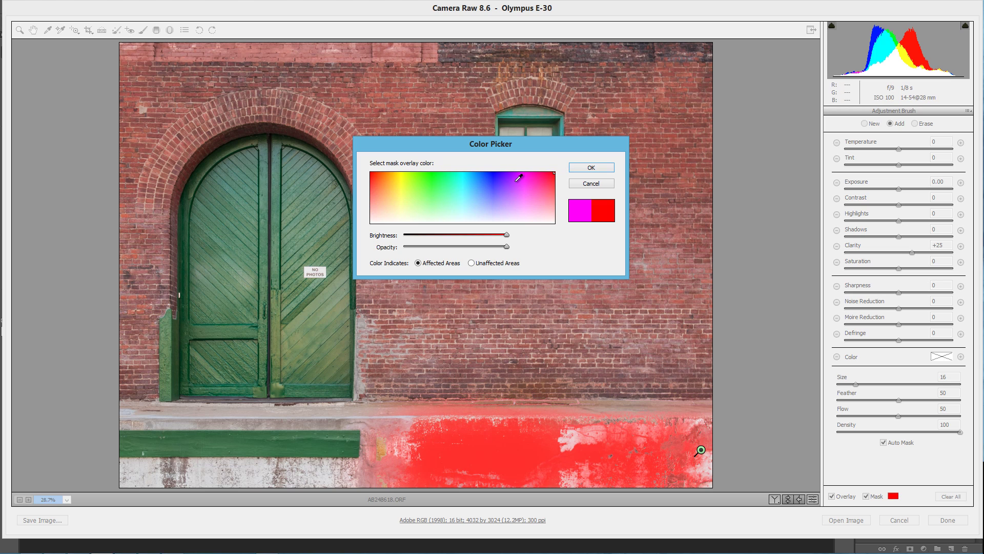
{"action": "left_click", "coordinate": [436, 173]}
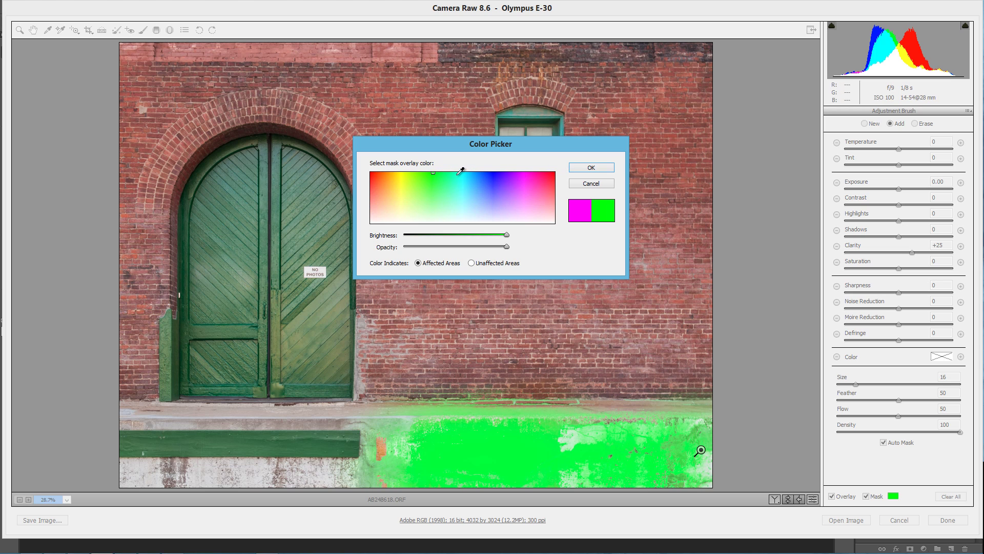
{"action": "left_click", "coordinate": [454, 173]}
{"action": "left_click", "coordinate": [439, 174]}
{"action": "left_click", "coordinate": [425, 173]}
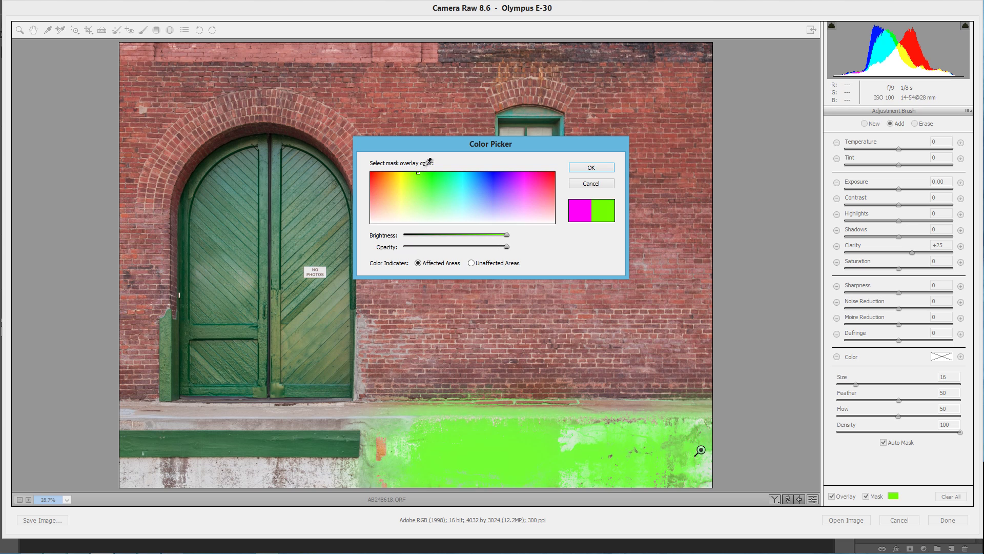
{"action": "left_click", "coordinate": [446, 173]}
{"action": "left_click_drag", "start_coordinate": [456, 164], "coordinate": [526, 157]}
{"action": "left_click", "coordinate": [591, 167]}
- Fill the remaining gaps along the foundation, plank area and step
{"action": "mouse_move", "coordinate": [704, 460]}
{"action": "left_mouse_down"}
{"action": "mouse_move", "coordinate": [680, 469]}
{"action": "mouse_move", "coordinate": [428, 458]}
{"action": "mouse_move", "coordinate": [373, 496]}
{"action": "mouse_move", "coordinate": [134, 495]}
{"action": "mouse_move", "coordinate": [430, 481]}
{"action": "mouse_move", "coordinate": [385, 446]}
{"action": "left_mouse_up"}
{"action": "mouse_move", "coordinate": [307, 441]}
{"action": "left_mouse_down"}
{"action": "mouse_move", "coordinate": [114, 449]}
{"action": "mouse_move", "coordinate": [154, 458]}
{"action": "mouse_move", "coordinate": [144, 422]}
{"action": "mouse_move", "coordinate": [110, 417]}
{"action": "left_mouse_up"}
{"action": "mouse_move", "coordinate": [303, 421]}
{"action": "left_mouse_down"}
{"action": "mouse_move", "coordinate": [363, 420]}
{"action": "mouse_move", "coordinate": [283, 420]}
{"action": "mouse_move", "coordinate": [455, 423]}
{"action": "mouse_move", "coordinate": [485, 436]}
{"action": "mouse_move", "coordinate": [725, 437]}
{"action": "left_mouse_up"}
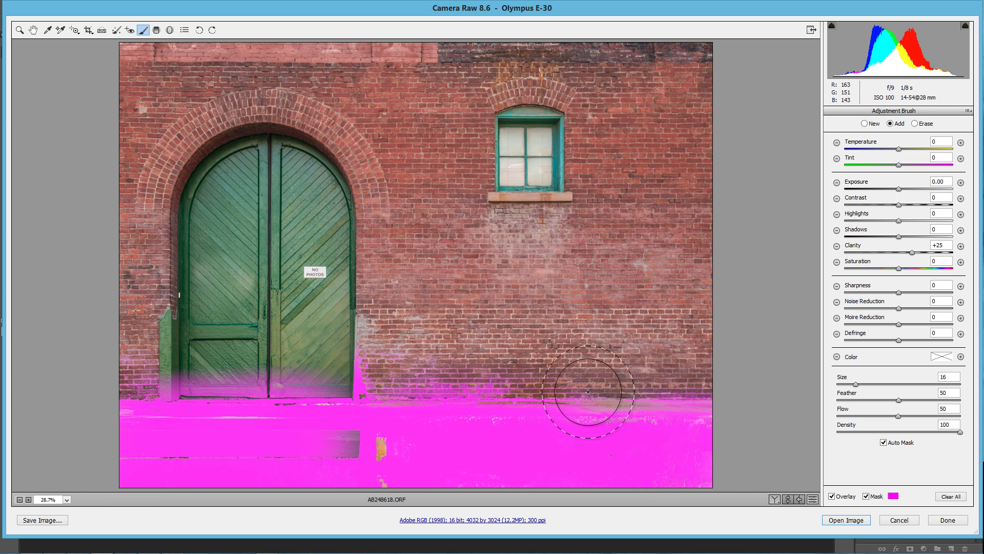
- Shrink the brush and erase mask spill from the brick base and door bottoms
{"action": "key", "text": "bracketleft"}
{"action": "key", "text": "bracketleft"}
{"action": "key", "text": "bracketleft"}
{"action": "key", "text": "bracketleft"}
{"action": "key", "text": "bracketleft"}
{"action": "key", "text": "bracketleft"}
{"action": "key", "text": "bracketleft"}
{"action": "key", "text": "bracketleft"}
{"action": "key", "text": "bracketleft"}
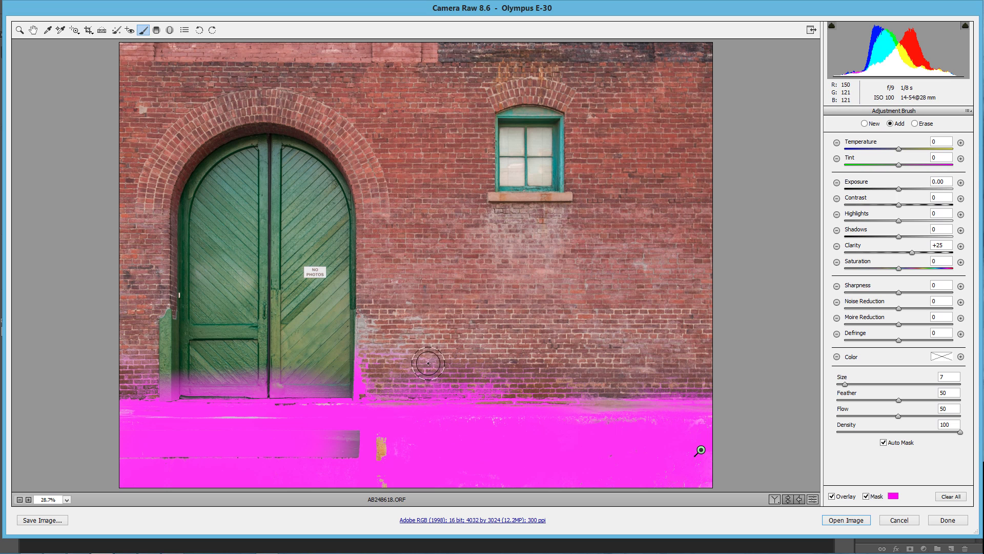
{"action": "key", "text": "bracketleft"}
{"action": "key", "text": "bracketleft"}
{"action": "key", "text": "alt"}
{"action": "mouse_move", "coordinate": [499, 374]}
{"action": "left_mouse_down"}
{"action": "mouse_move", "coordinate": [399, 379]}
{"action": "mouse_move", "coordinate": [710, 376]}
{"action": "mouse_move", "coordinate": [615, 370]}
{"action": "left_mouse_up"}
{"action": "mouse_move", "coordinate": [296, 359]}
{"action": "left_mouse_down"}
{"action": "mouse_move", "coordinate": [66, 370]}
{"action": "mouse_move", "coordinate": [213, 469]}
{"action": "mouse_move", "coordinate": [337, 442]}
{"action": "mouse_move", "coordinate": [92, 446]}
{"action": "mouse_move", "coordinate": [168, 423]}
{"action": "mouse_move", "coordinate": [162, 413]}
{"action": "mouse_move", "coordinate": [127, 417]}
{"action": "mouse_move", "coordinate": [167, 414]}
{"action": "mouse_move", "coordinate": [151, 414]}
{"action": "mouse_move", "coordinate": [361, 418]}
{"action": "mouse_move", "coordinate": [405, 456]}
{"action": "mouse_move", "coordinate": [400, 446]}
{"action": "mouse_move", "coordinate": [372, 461]}
{"action": "mouse_move", "coordinate": [383, 485]}
{"action": "mouse_move", "coordinate": [399, 477]}
{"action": "mouse_move", "coordinate": [376, 477]}
{"action": "mouse_move", "coordinate": [456, 437]}
{"action": "mouse_move", "coordinate": [682, 415]}
{"action": "mouse_move", "coordinate": [644, 428]}
{"action": "mouse_move", "coordinate": [589, 476]}
{"action": "mouse_move", "coordinate": [531, 484]}
{"action": "mouse_move", "coordinate": [696, 468]}
{"action": "mouse_move", "coordinate": [679, 492]}
{"action": "left_mouse_up"}
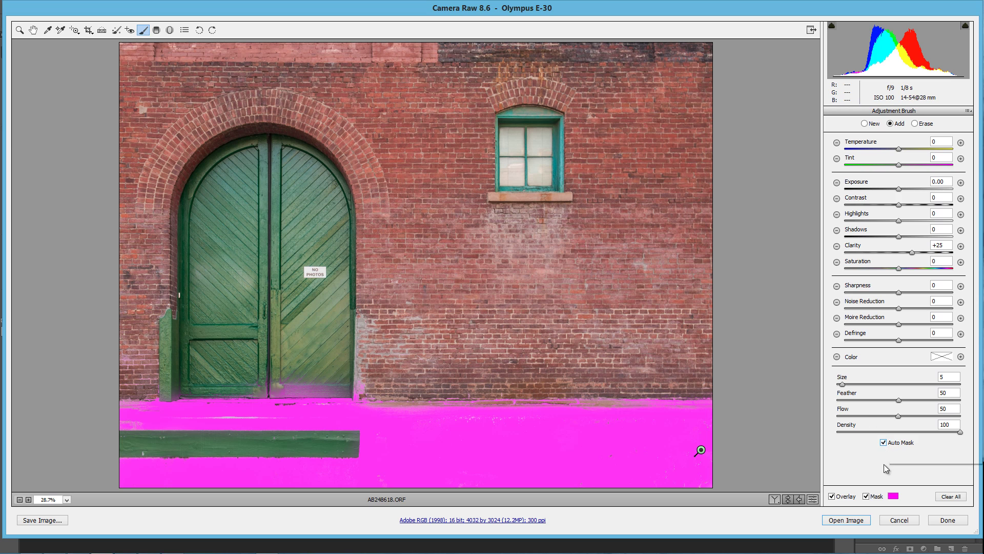
- Hide the mask overlay and push the foundation brush to Clarity +100, Exposure -0.10
{"action": "left_click", "coordinate": [867, 496]}
{"action": "left_click", "coordinate": [866, 496]}
{"action": "left_click", "coordinate": [866, 497]}
{"action": "mouse_move", "coordinate": [912, 253]}
{"action": "left_mouse_down"}
{"action": "mouse_move", "coordinate": [901, 255]}
{"action": "mouse_move", "coordinate": [930, 254]}
{"action": "left_mouse_up"}
{"action": "left_click", "coordinate": [936, 252]}
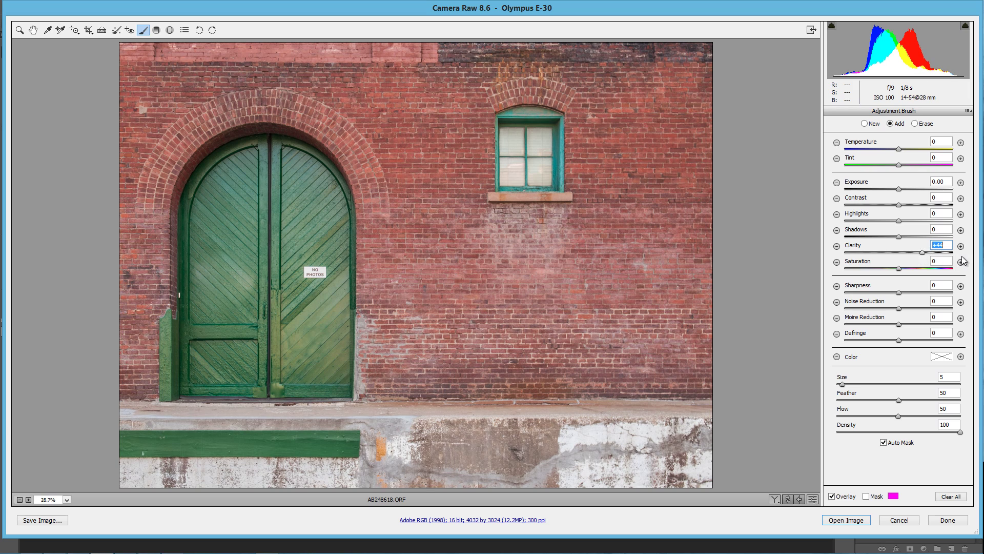
{"action": "left_click", "coordinate": [951, 252]}
{"action": "mouse_move", "coordinate": [951, 252]}
{"action": "left_mouse_down"}
{"action": "mouse_move", "coordinate": [925, 253]}
{"action": "mouse_move", "coordinate": [957, 259]}
{"action": "left_mouse_up"}
{"action": "left_click_drag", "start_coordinate": [933, 254], "coordinate": [973, 261]}
{"action": "left_click_drag", "start_coordinate": [900, 189], "coordinate": [918, 206]}
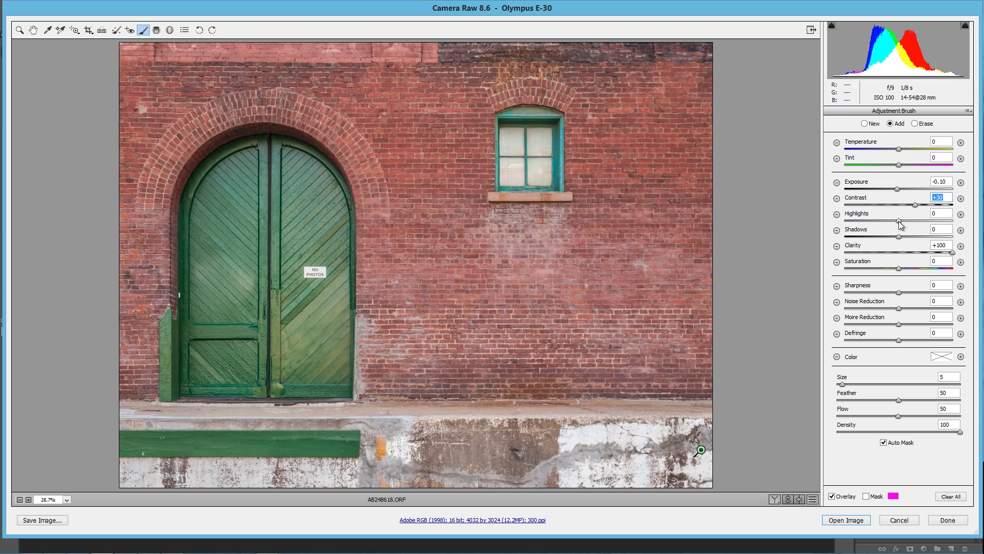
- Set the foundation brush to Highlights -41 and Shadows -30
{"action": "mouse_move", "coordinate": [900, 225]}
{"action": "left_mouse_down"}
{"action": "mouse_move", "coordinate": [940, 227]}
{"action": "mouse_move", "coordinate": [878, 224]}
{"action": "mouse_move", "coordinate": [932, 237]}
{"action": "mouse_move", "coordinate": [891, 240]}
{"action": "left_mouse_up"}
{"action": "left_click", "coordinate": [877, 221]}
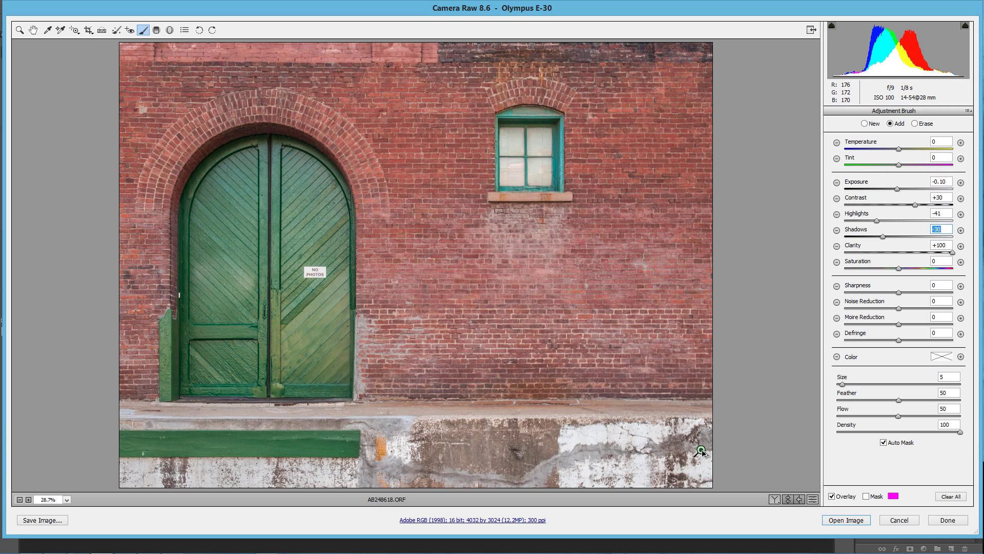
{"action": "key", "text": "Return"}
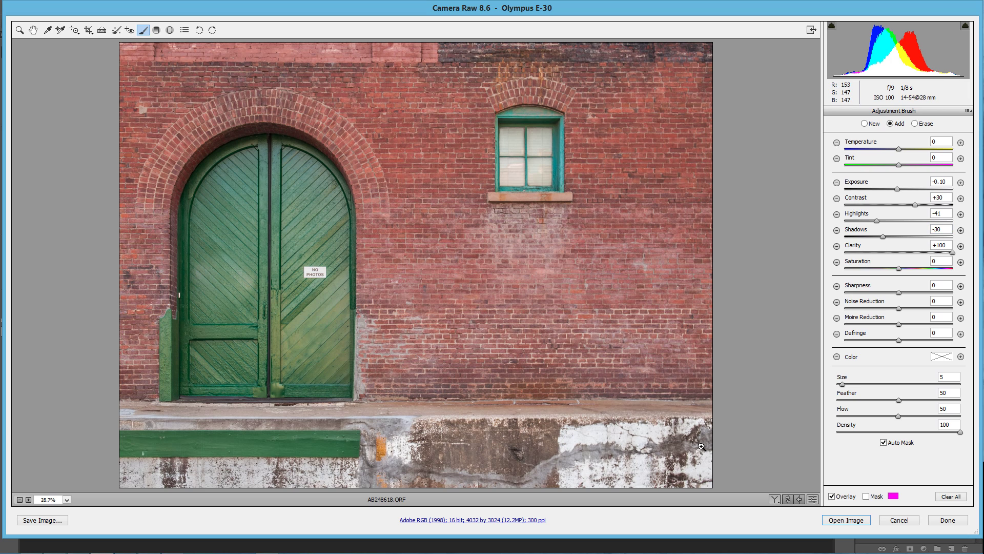
- Test other highlight and contrast amounts, toggle the pins, and reselect the foundation pin
{"action": "mouse_move", "coordinate": [701, 447]}
{"action": "left_click", "coordinate": [913, 220]}
{"action": "mouse_move", "coordinate": [929, 219]}
{"action": "left_mouse_down"}
{"action": "mouse_move", "coordinate": [867, 223]}
{"action": "mouse_move", "coordinate": [936, 227]}
{"action": "mouse_move", "coordinate": [923, 213]}
{"action": "left_mouse_up"}
{"action": "left_click", "coordinate": [925, 205]}
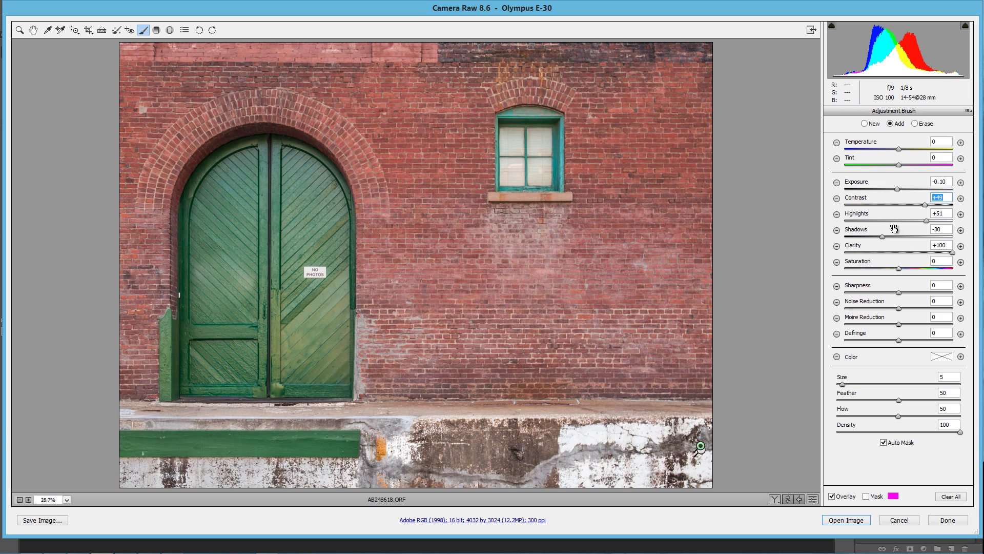
{"action": "left_click", "coordinate": [814, 500]}
{"action": "left_click", "coordinate": [815, 499]}
{"action": "left_click", "coordinate": [701, 449]}
- Start a new brush adjustment and paint it across the brick wall
{"action": "left_click", "coordinate": [866, 124]}
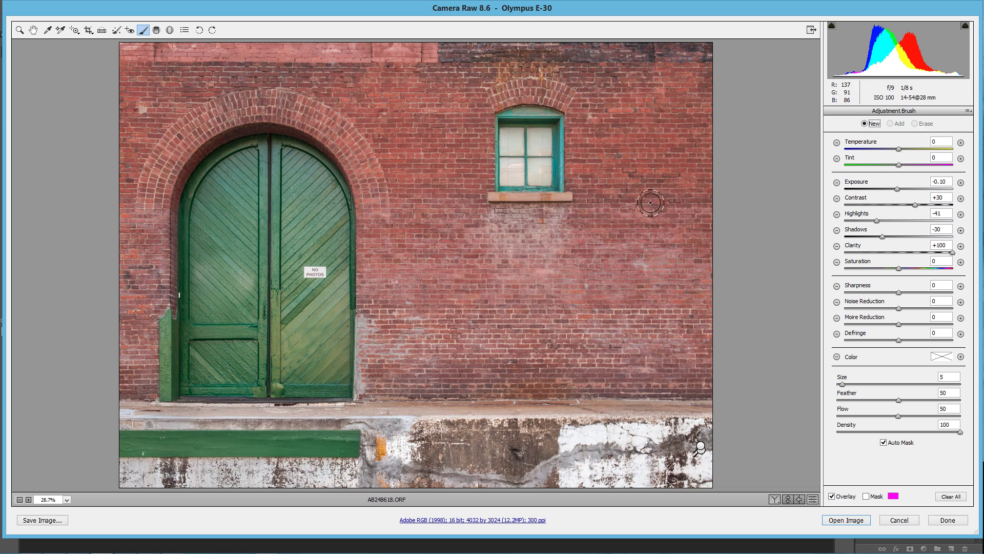
{"action": "key", "text": "bracketright"}
{"action": "key", "text": "bracketright"}
{"action": "key", "text": "bracketright"}
{"action": "key", "text": "bracketright"}
{"action": "key", "text": "bracketright"}
{"action": "key", "text": "bracketright"}
{"action": "key", "text": "bracketright"}
{"action": "key", "text": "bracketright"}
{"action": "key", "text": "bracketright"}
{"action": "key", "text": "bracketright"}
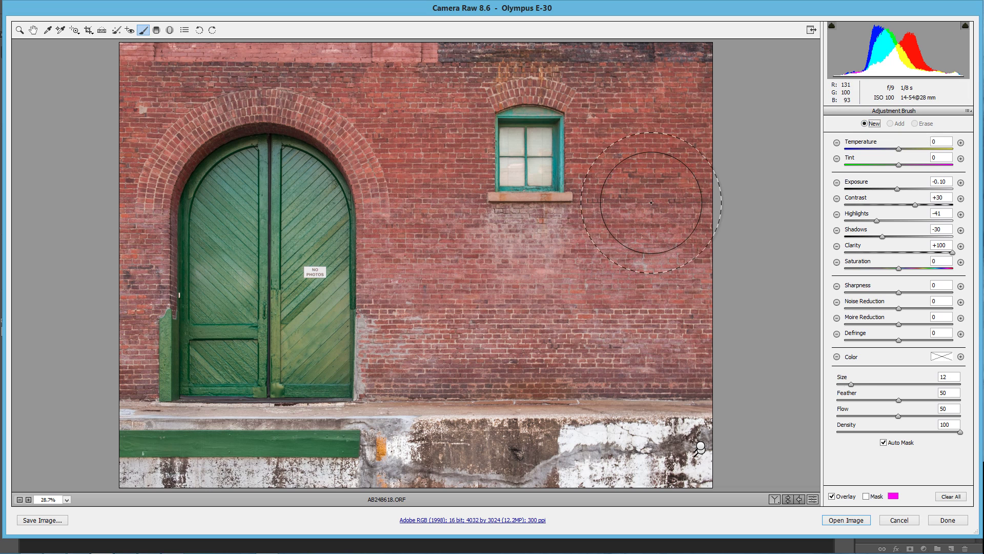
{"action": "key", "text": "bracketleft"}
{"action": "key", "text": "bracketleft"}
{"action": "mouse_move", "coordinate": [654, 193]}
{"action": "left_mouse_down"}
{"action": "mouse_move", "coordinate": [673, 153]}
{"action": "mouse_move", "coordinate": [659, 99]}
{"action": "mouse_move", "coordinate": [607, 66]}
{"action": "mouse_move", "coordinate": [549, 61]}
{"action": "left_mouse_up"}
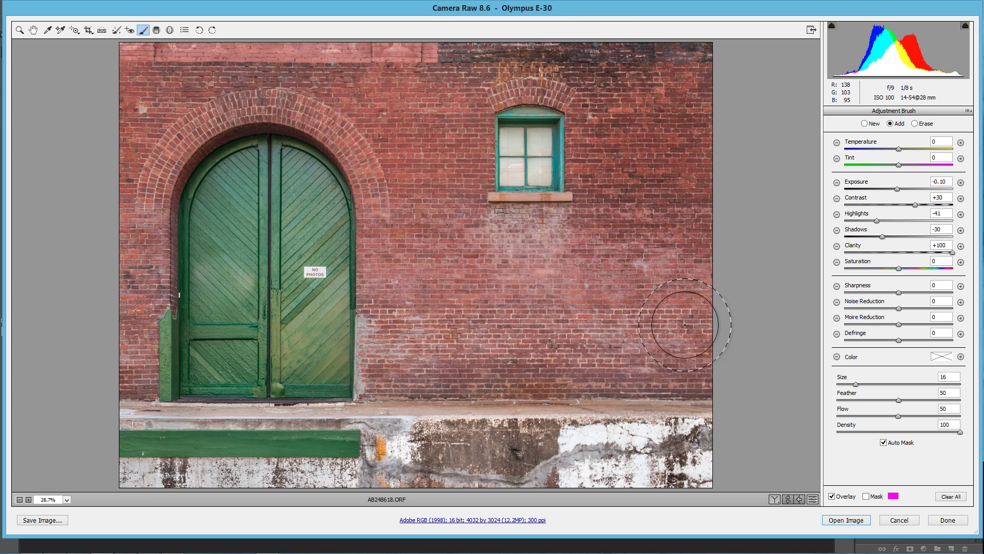
{"action": "left_click_drag", "start_coordinate": [599, 358], "coordinate": [513, 356]}
{"action": "mouse_move", "coordinate": [403, 128]}
{"action": "left_mouse_down"}
{"action": "mouse_move", "coordinate": [245, 68]}
{"action": "mouse_move", "coordinate": [372, 100]}
{"action": "left_mouse_up"}
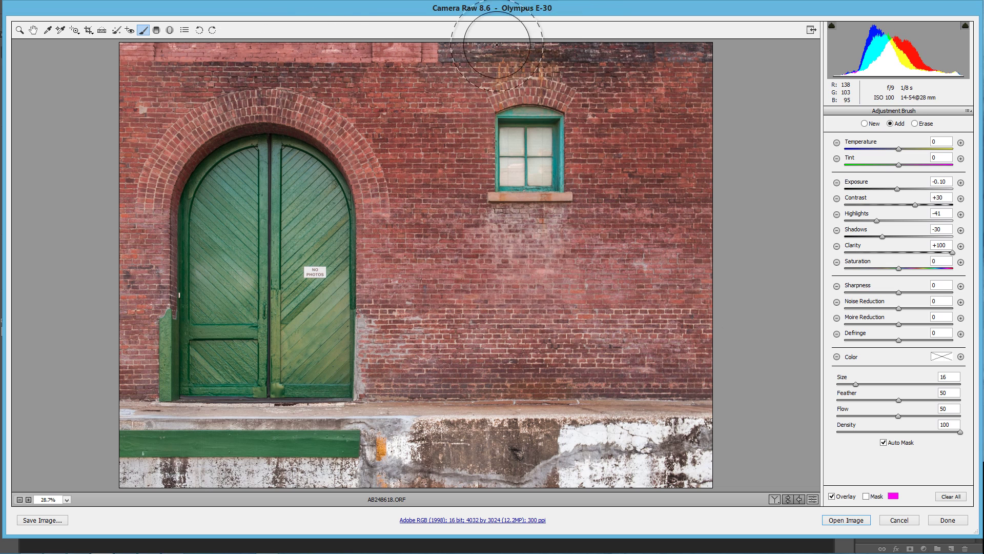
{"action": "left_click_drag", "start_coordinate": [138, 244], "coordinate": [106, 352]}
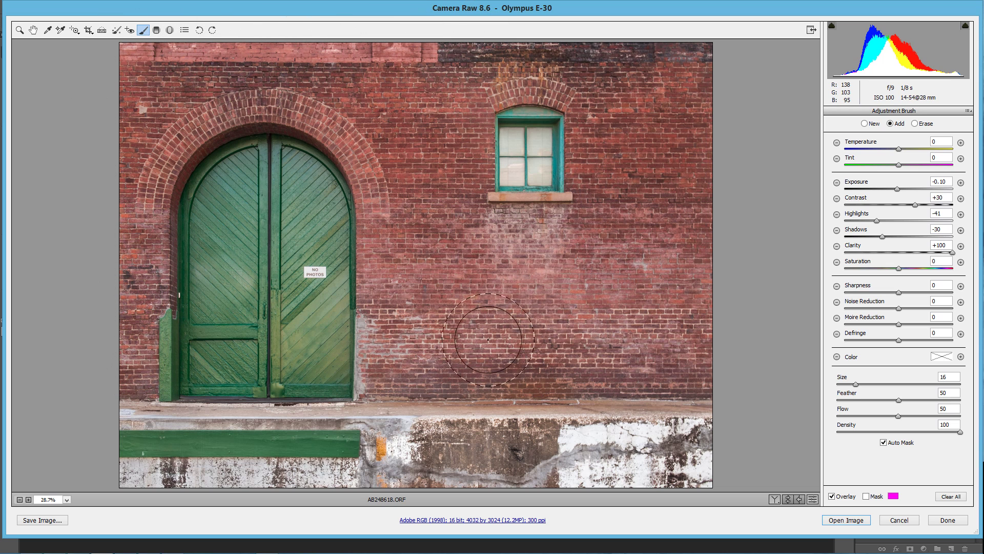
- Show the mask, fill the top-right wall and window arch, and erase along the ledge
{"action": "left_click", "coordinate": [870, 497]}
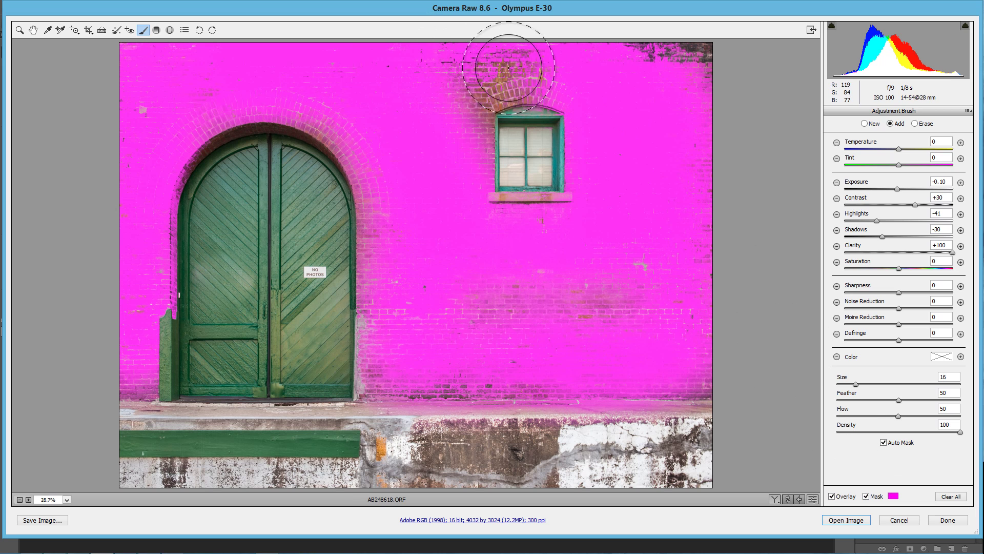
{"action": "left_click_drag", "start_coordinate": [652, 49], "coordinate": [697, 44]}
{"action": "key", "text": "["}
{"action": "key", "text": "["}
{"action": "key", "text": "["}
{"action": "key", "text": "["}
{"action": "key", "text": "["}
{"action": "key", "text": "["}
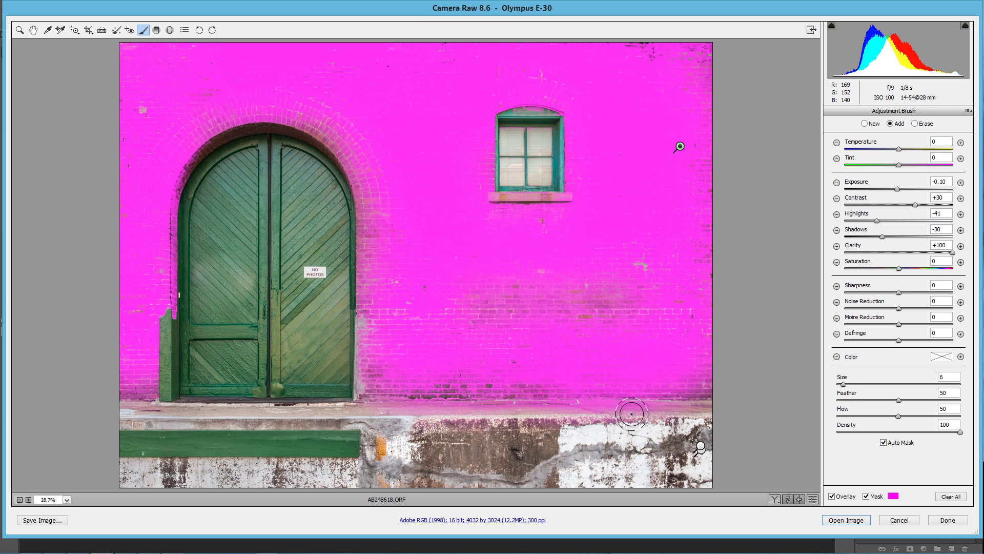
{"action": "key", "text": "alt"}
{"action": "mouse_move", "coordinate": [696, 420]}
{"action": "left_mouse_down"}
{"action": "mouse_move", "coordinate": [361, 413]}
{"action": "mouse_move", "coordinate": [611, 417]}
{"action": "left_mouse_up"}
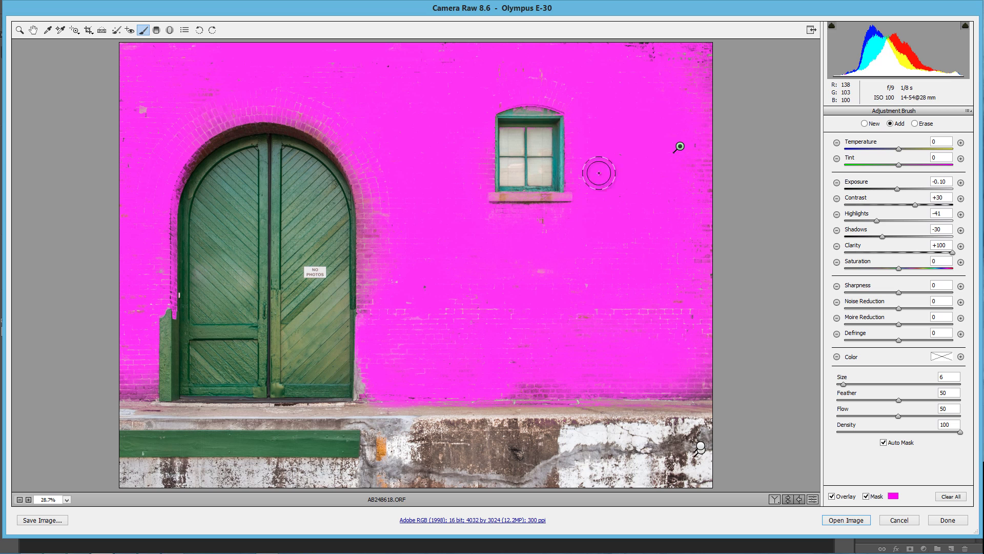
- With the mask overlay hidden, darken the wall brush Shadows to -77
{"action": "left_click", "coordinate": [872, 498]}
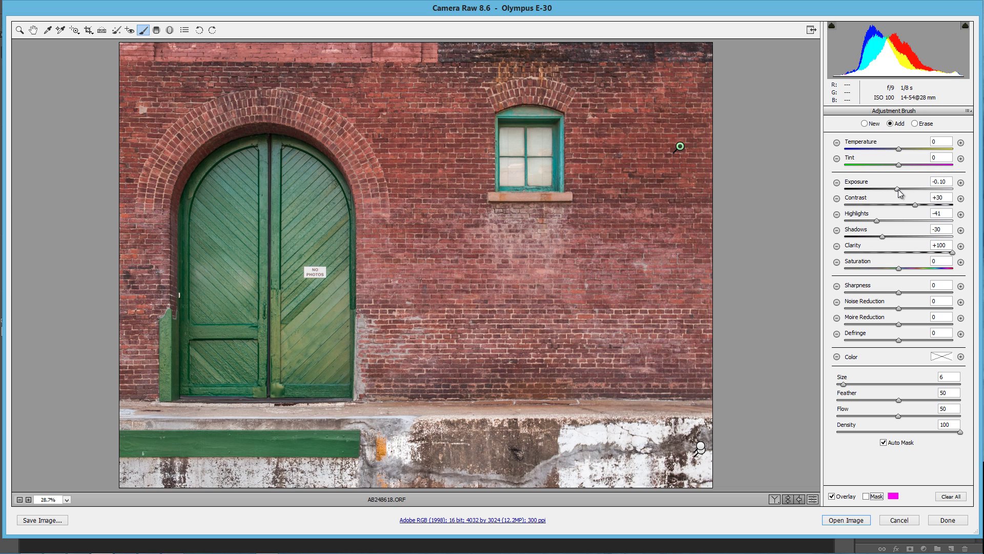
{"action": "mouse_move", "coordinate": [898, 189]}
{"action": "left_mouse_down"}
{"action": "mouse_move", "coordinate": [911, 190]}
{"action": "mouse_move", "coordinate": [897, 189]}
{"action": "left_mouse_up"}
{"action": "scroll", "coordinate": [933, 224], "scroll_direction": "up", "scroll_amount": 16}
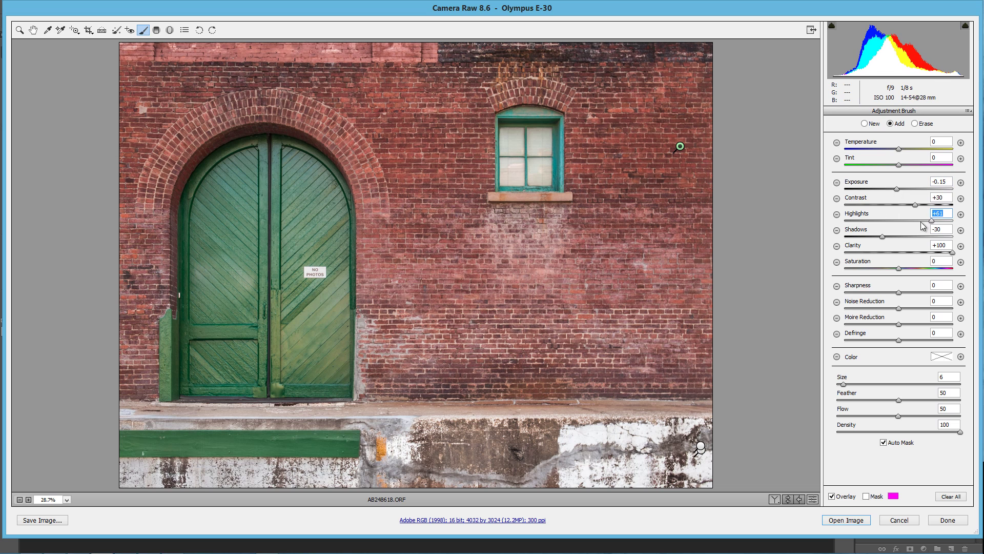
{"action": "left_click", "coordinate": [921, 236]}
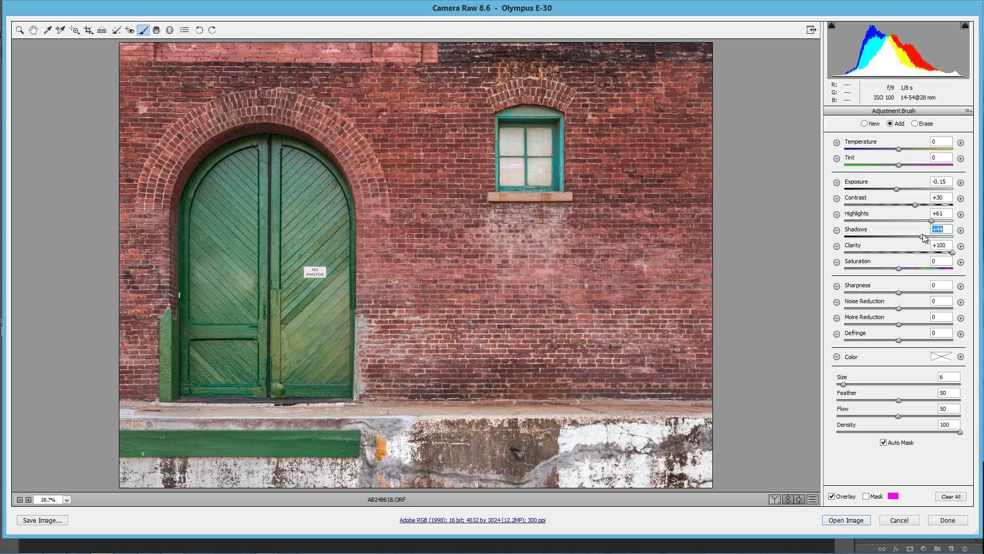
{"action": "left_click", "coordinate": [870, 236]}
{"action": "left_click", "coordinate": [858, 236]}
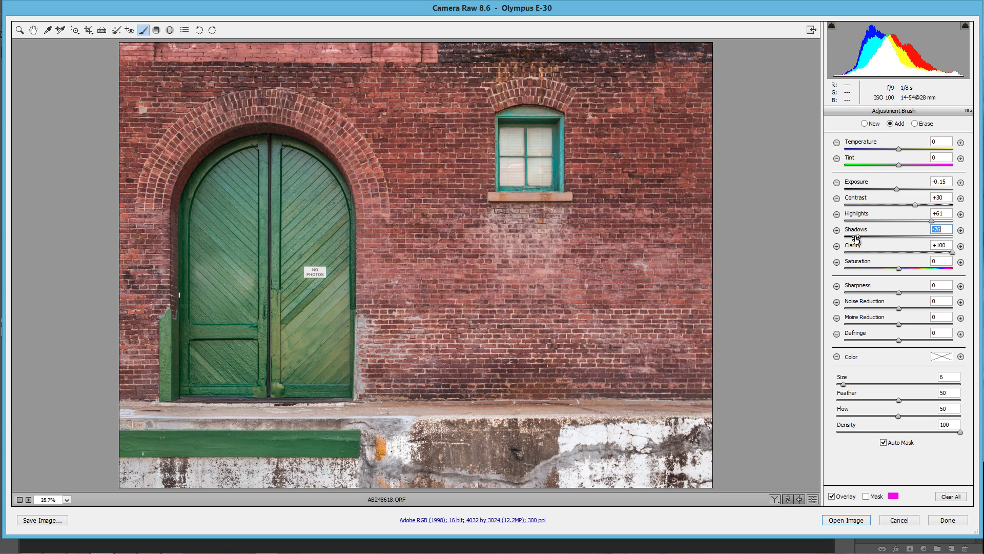
- Raise the brush Highlights to +67, warm Temperature to +14, and deselect the pin
{"action": "left_click", "coordinate": [935, 221]}
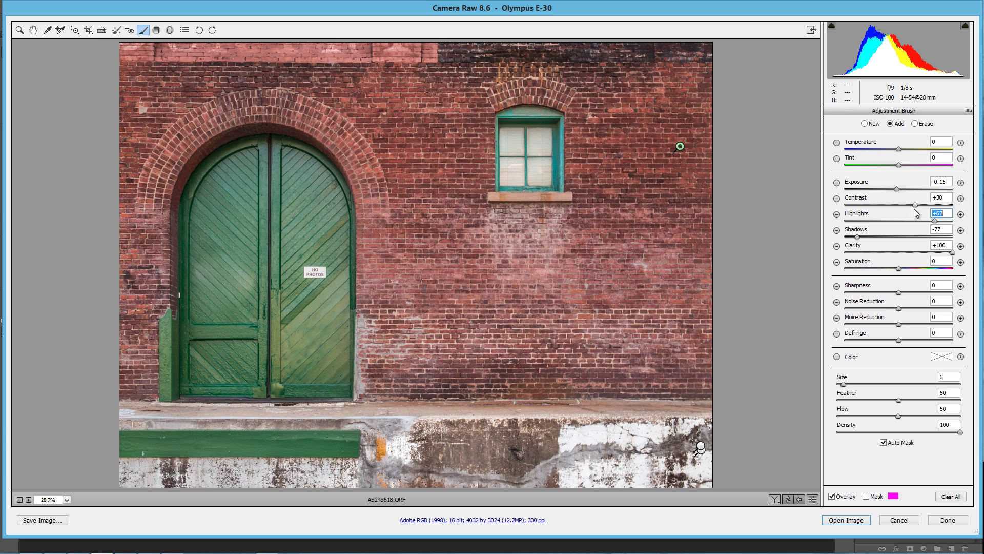
{"action": "left_click_drag", "start_coordinate": [901, 149], "coordinate": [903, 148]}
{"action": "left_click", "coordinate": [907, 149]}
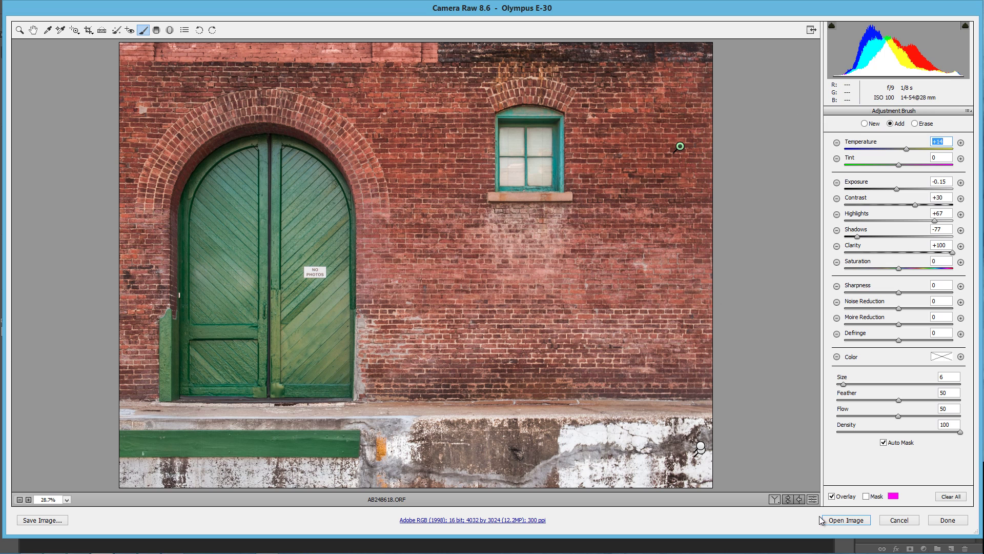
{"action": "left_click", "coordinate": [813, 499]}
- Reselect the wall brush pin, hide the mask, lift Shadows, and push Highlights to +100
{"action": "key", "text": "p"}
{"action": "left_click", "coordinate": [680, 147]}
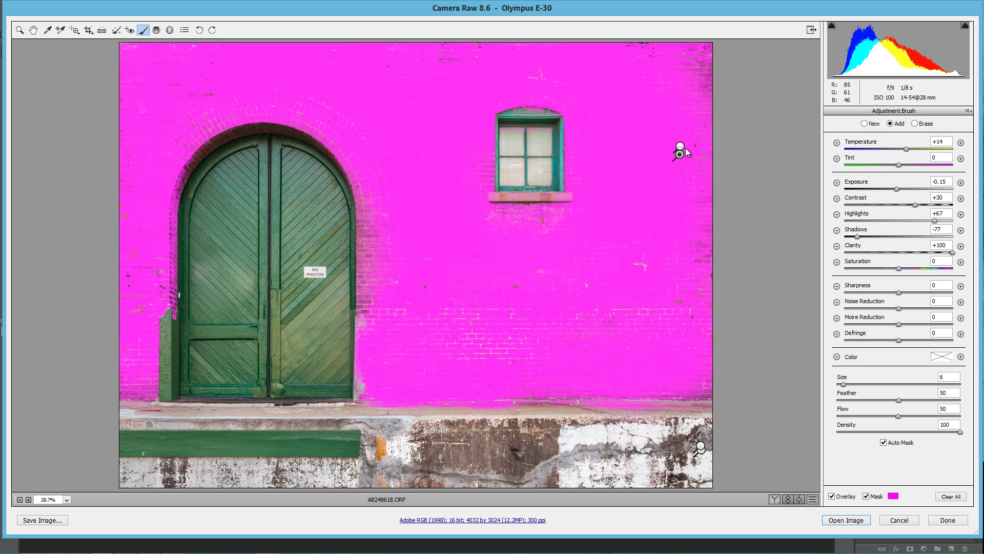
{"action": "left_click", "coordinate": [877, 498]}
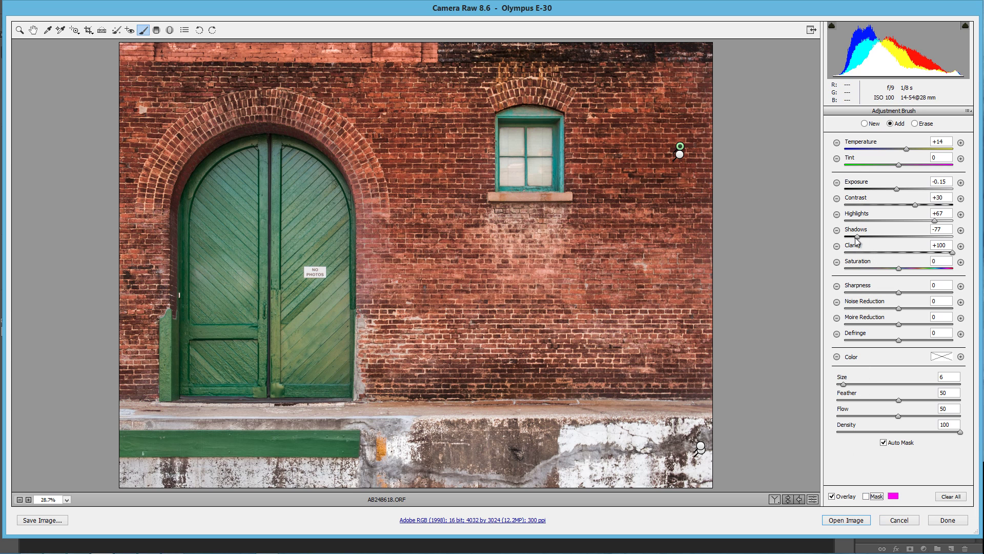
{"action": "left_click_drag", "start_coordinate": [855, 238], "coordinate": [893, 211]}
{"action": "left_click", "coordinate": [952, 221]}
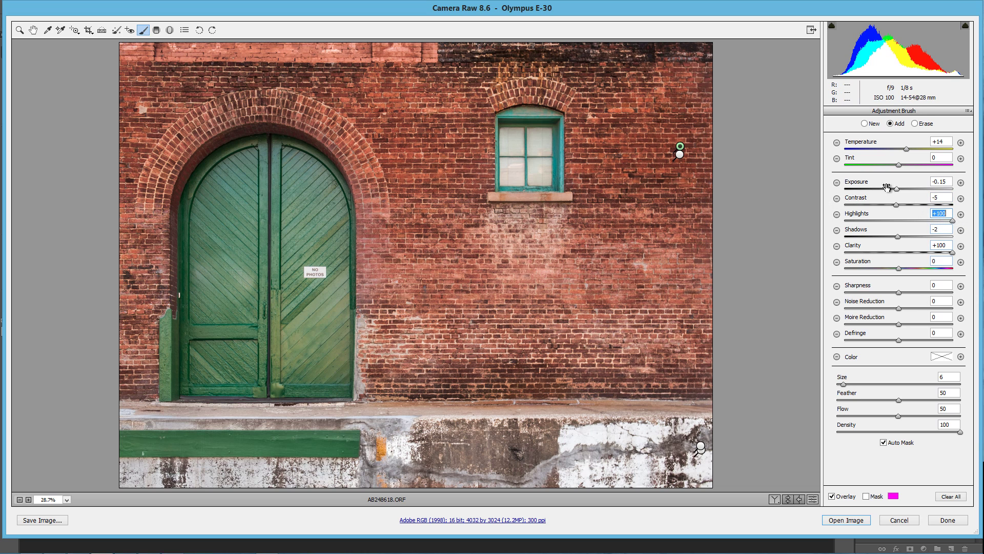
- Reset the brush Exposure to 0.00 and set Clarity to +50
{"action": "left_click_drag", "start_coordinate": [899, 191], "coordinate": [900, 192]}
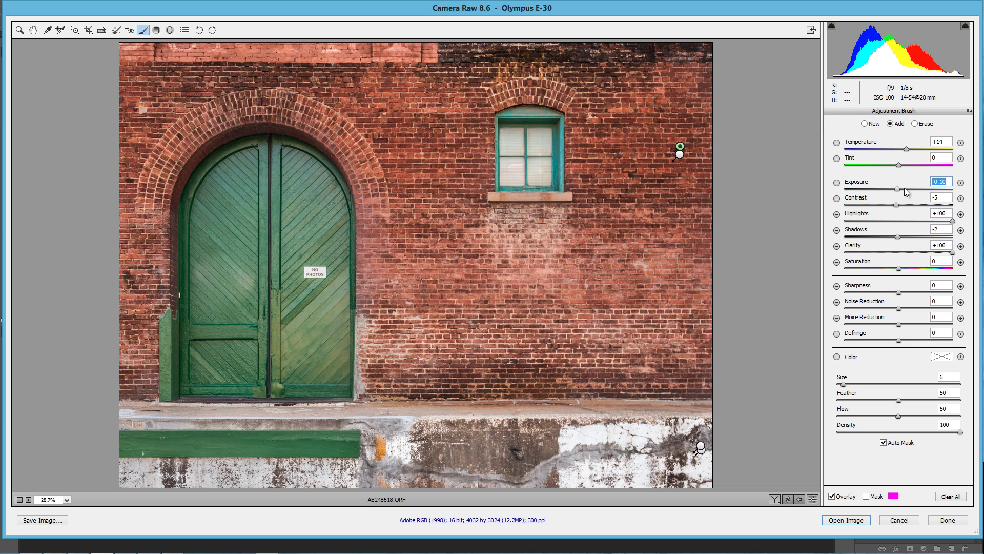
{"action": "left_click", "coordinate": [905, 188]}
{"action": "left_click", "coordinate": [908, 189]}
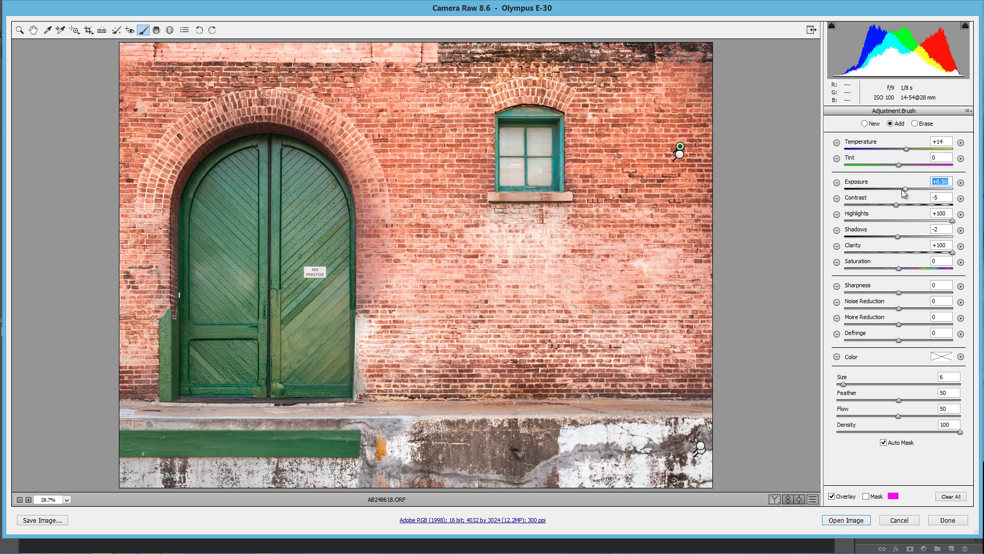
{"action": "left_click", "coordinate": [902, 190]}
{"action": "double_click", "coordinate": [902, 189]}
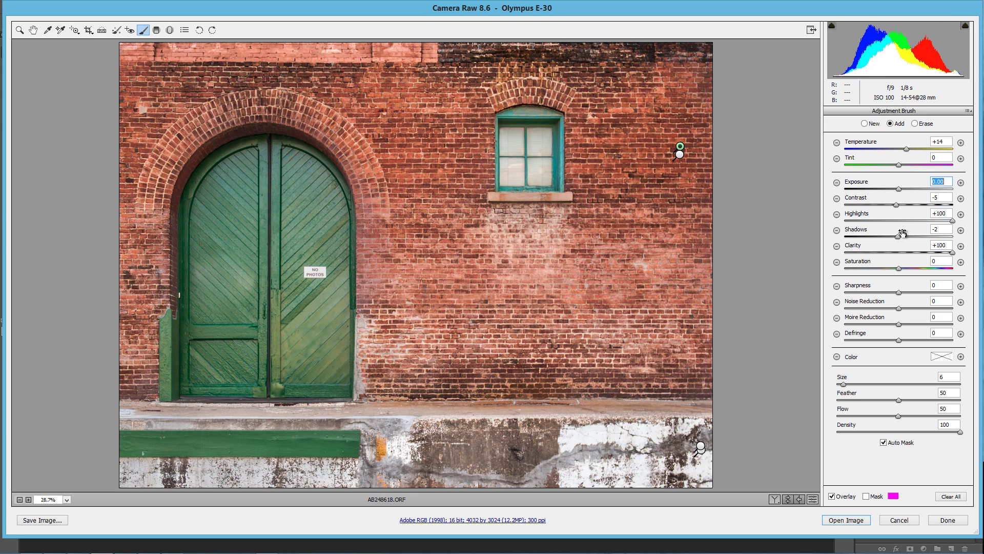
{"action": "left_click", "coordinate": [925, 253]}
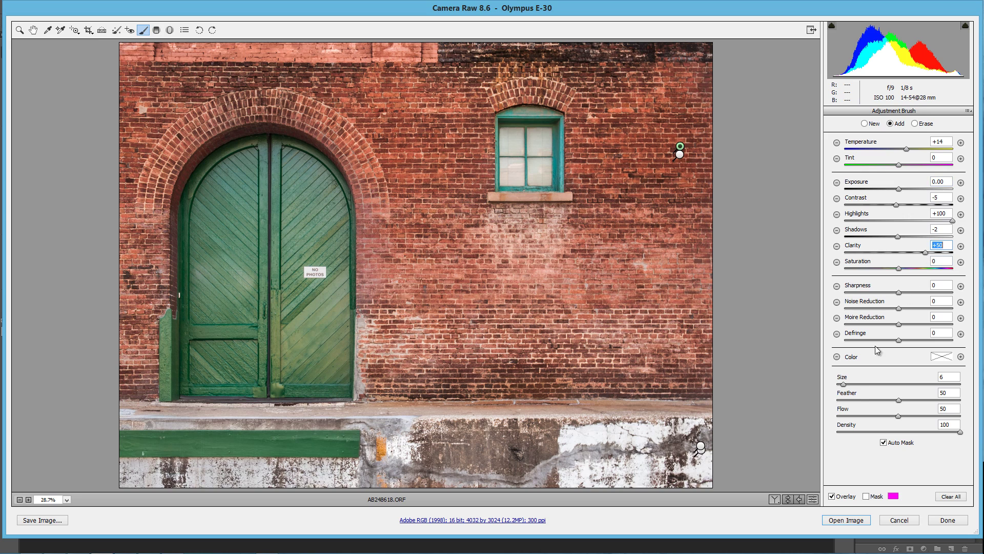
- Toggle the before/after preview to compare the edited photo with the default look
{"action": "left_click", "coordinate": [813, 499]}
{"action": "left_click", "coordinate": [813, 499]}
{"action": "left_click", "coordinate": [813, 499]}
{"action": "left_click", "coordinate": [812, 500]}
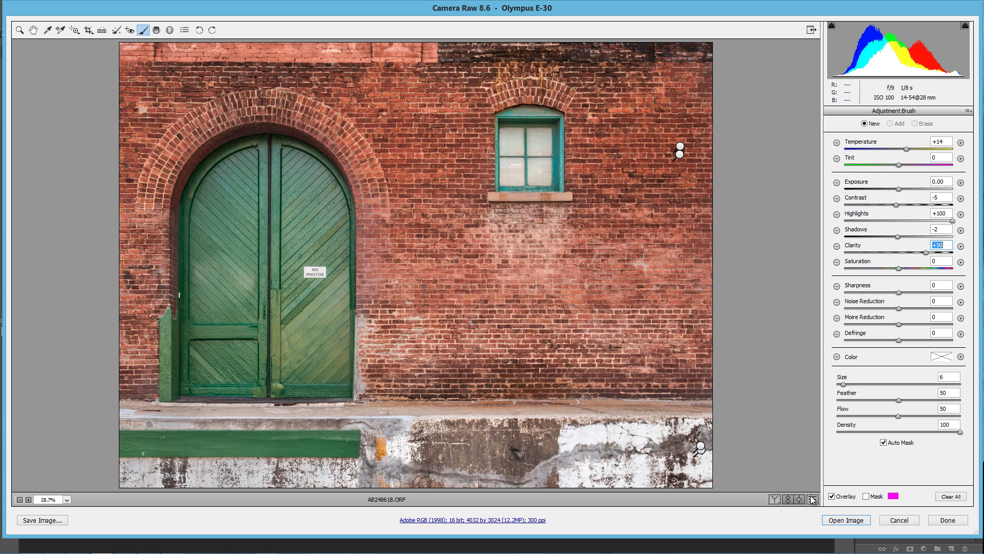
{"action": "left_click", "coordinate": [813, 500]}
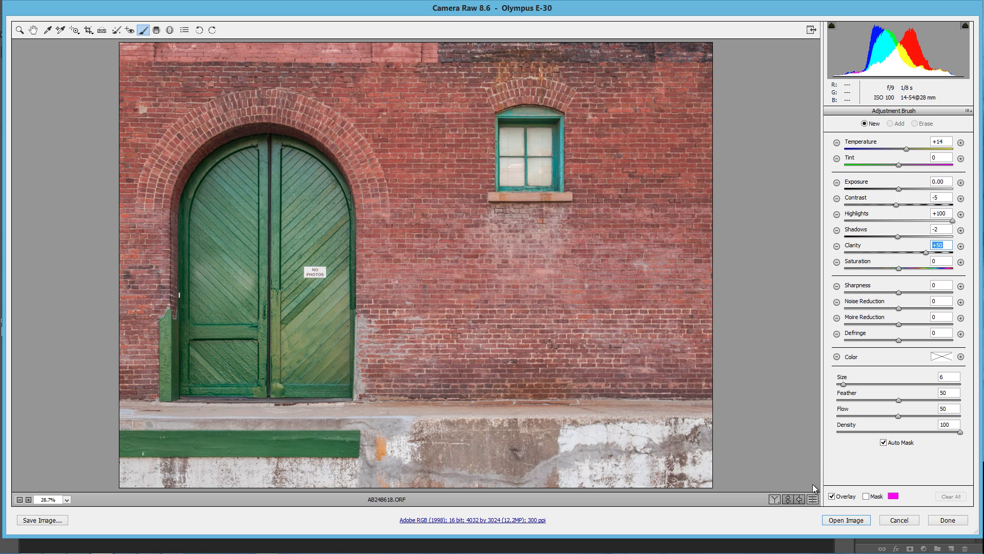
{"action": "left_click", "coordinate": [813, 500]}
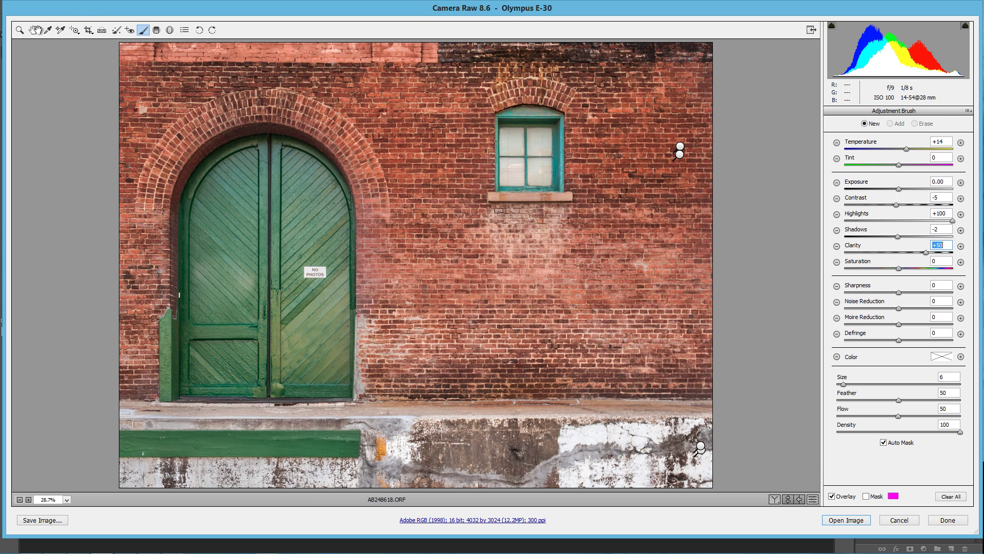
- In the global Basic panel, deepen Blacks to -15 while previewing shadow clipping
{"action": "left_click", "coordinate": [33, 30]}
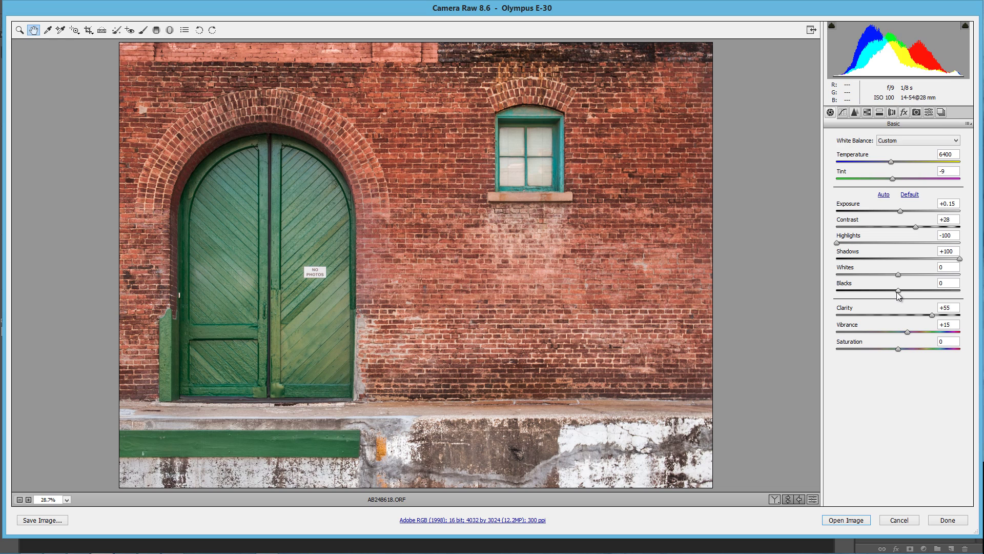
{"action": "key", "text": "alt"}
{"action": "left_click_drag", "start_coordinate": [897, 291], "coordinate": [888, 292]}
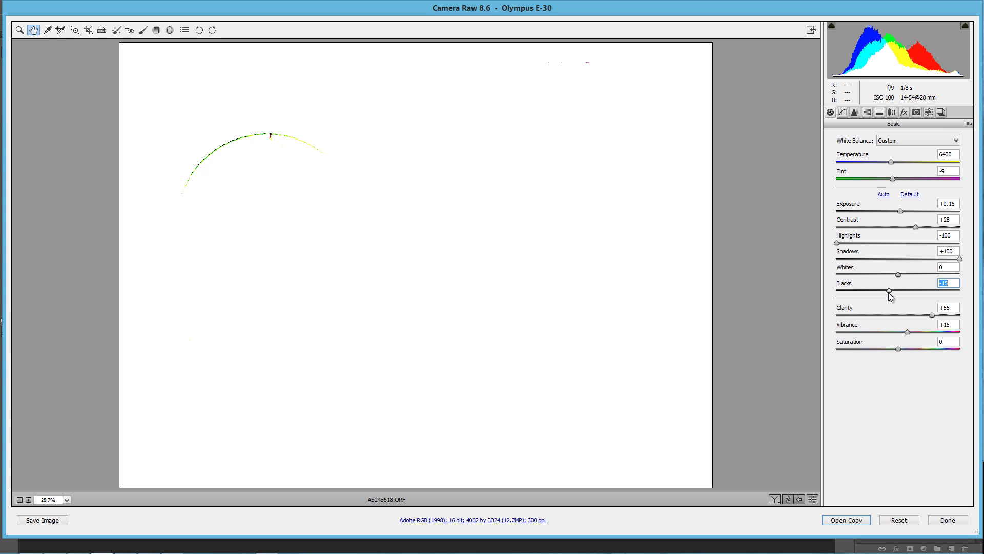
{"action": "left_click_drag", "start_coordinate": [889, 296], "coordinate": [889, 296]}
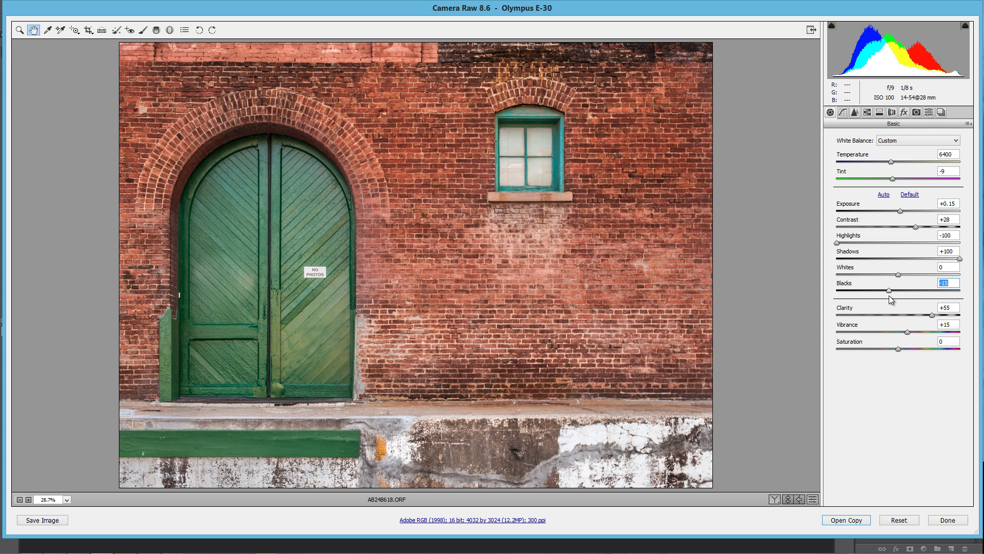
- Lift the overall Whites to +29 with clipping preview, comparing against the defaults
{"action": "key", "text": "alt"}
{"action": "left_click_drag", "start_coordinate": [899, 275], "coordinate": [906, 276]}
{"action": "left_click_drag", "start_coordinate": [906, 276], "coordinate": [923, 276]}
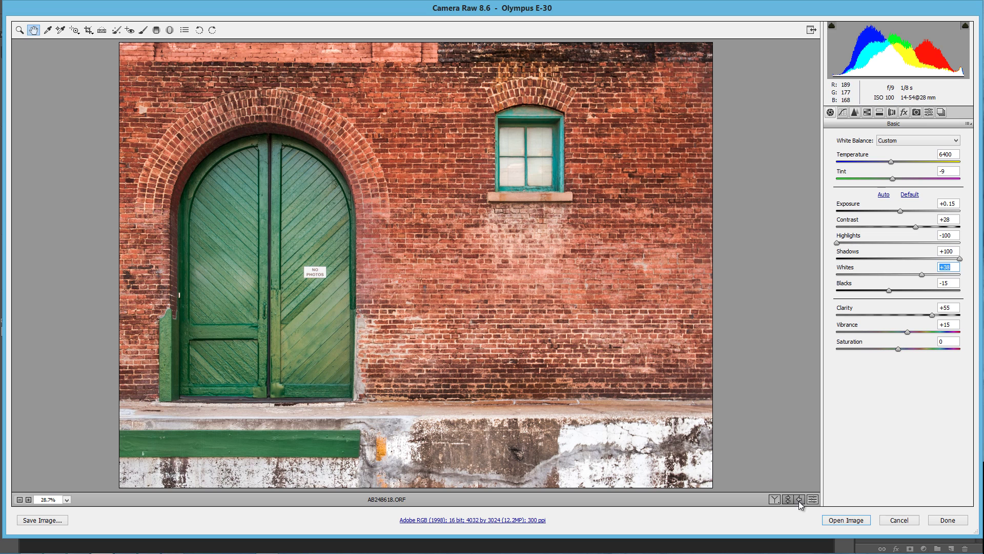
{"action": "left_click", "coordinate": [813, 499]}
{"action": "left_click", "coordinate": [814, 500]}
{"action": "key", "text": "Down"}
{"action": "key", "text": "Down"}
{"action": "key", "text": "Down"}
{"action": "key", "text": "Down"}
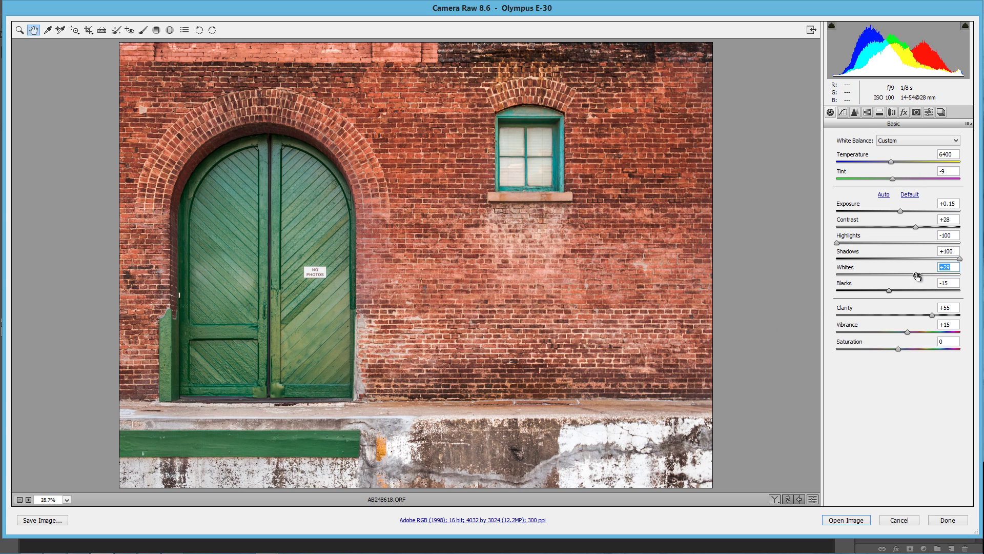
- In HSL Hue, set Reds +23, Oranges +12, Yellows -18 and Greens +33
{"action": "left_click", "coordinate": [878, 112]}
{"action": "left_click", "coordinate": [861, 152]}
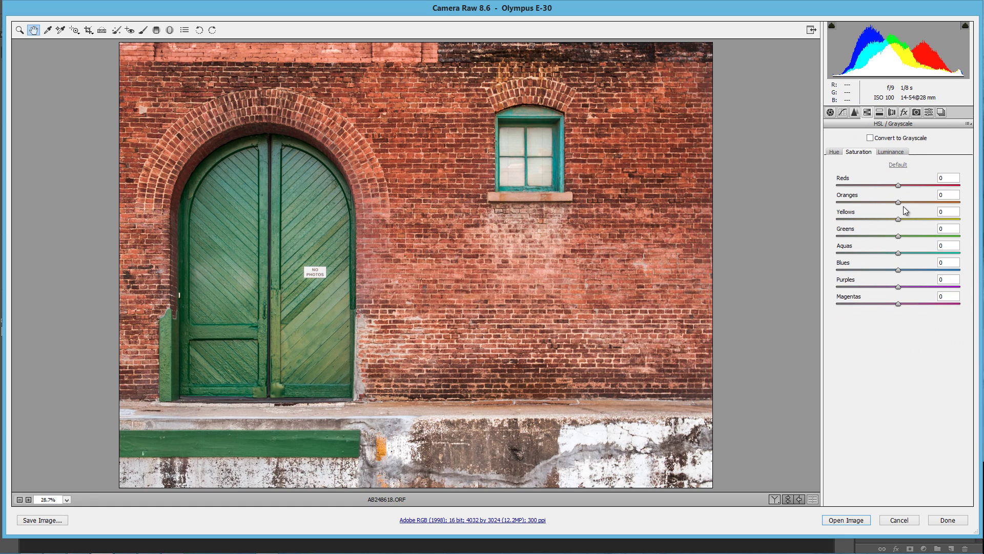
{"action": "left_click", "coordinate": [832, 152]}
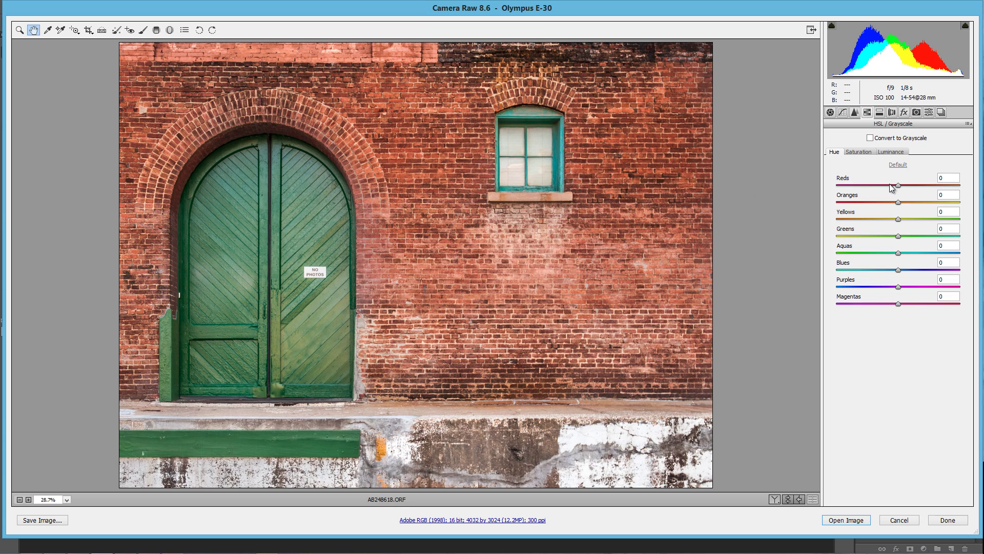
{"action": "left_click_drag", "start_coordinate": [900, 189], "coordinate": [887, 222]}
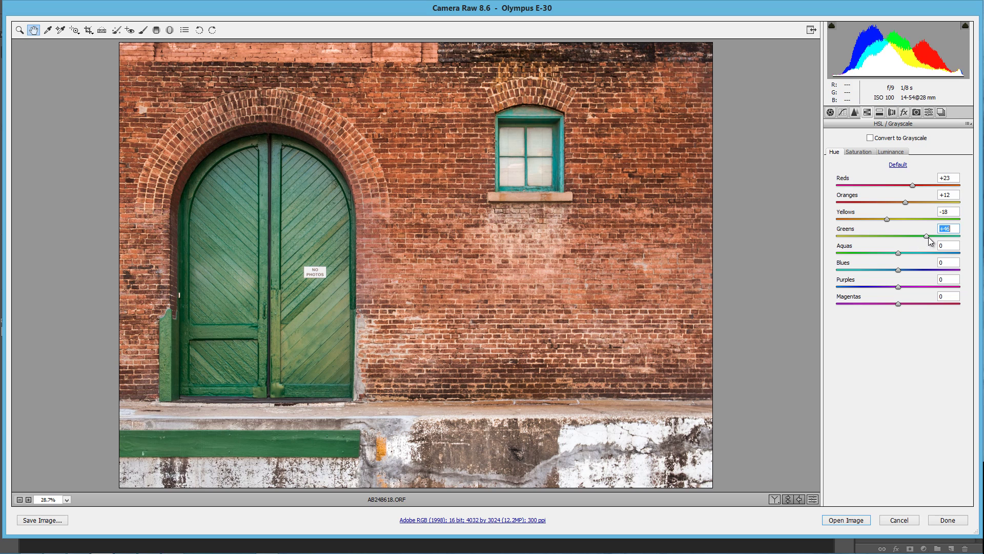
{"action": "left_click_drag", "start_coordinate": [928, 237], "coordinate": [921, 236]}
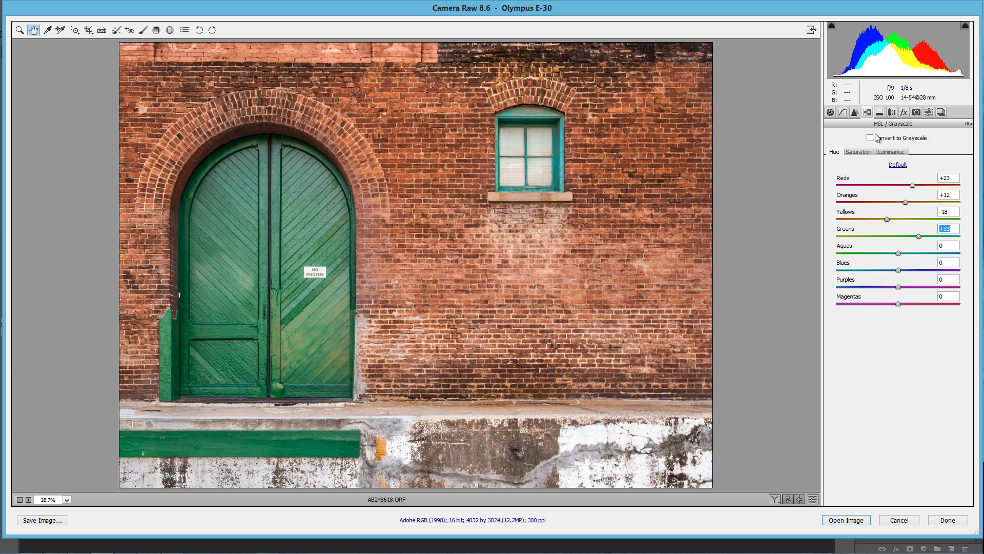
- In HSL Saturation, set Greens to +28, Yellows to -3 and Reds to +14
{"action": "left_click", "coordinate": [869, 150]}
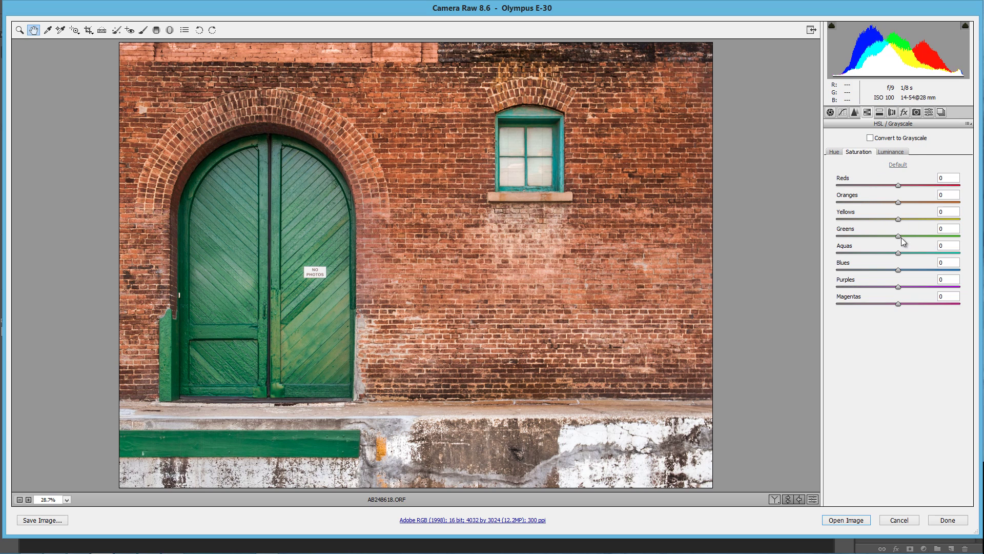
{"action": "left_click_drag", "start_coordinate": [919, 236], "coordinate": [897, 219]}
{"action": "mouse_move", "coordinate": [898, 185]}
{"action": "left_mouse_down"}
{"action": "mouse_move", "coordinate": [918, 193]}
{"action": "mouse_move", "coordinate": [905, 191]}
{"action": "left_mouse_up"}
- Darken the Reds luminance to -34 and compare the edit with the default look
{"action": "left_click", "coordinate": [893, 152]}
{"action": "left_click_drag", "start_coordinate": [899, 185], "coordinate": [877, 186]}
{"action": "left_click", "coordinate": [575, 235]}
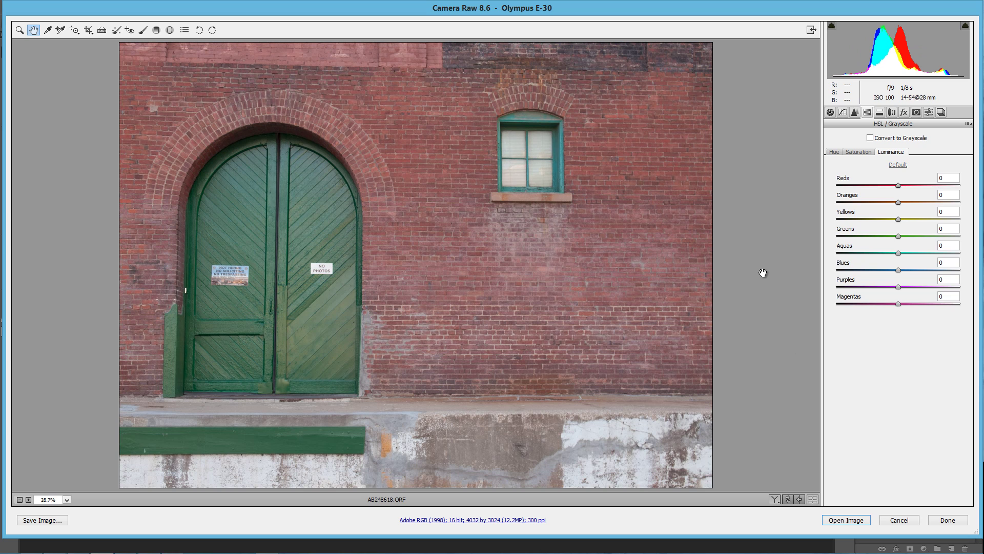
{"action": "key", "text": "ctrl+alt+p"}
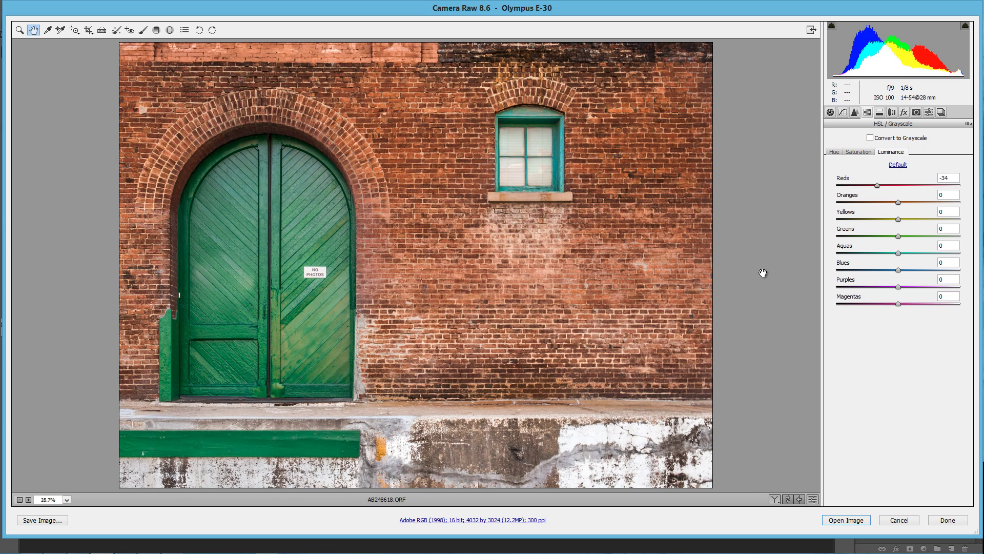
{"action": "key", "text": "ctrl+alt+p"}
{"action": "key", "text": "ctrl+alt+p"}
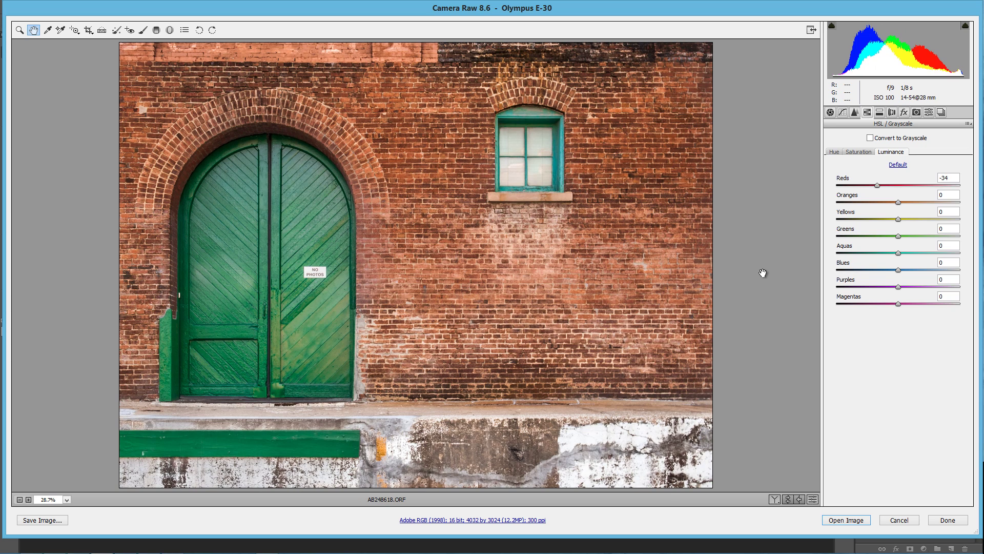